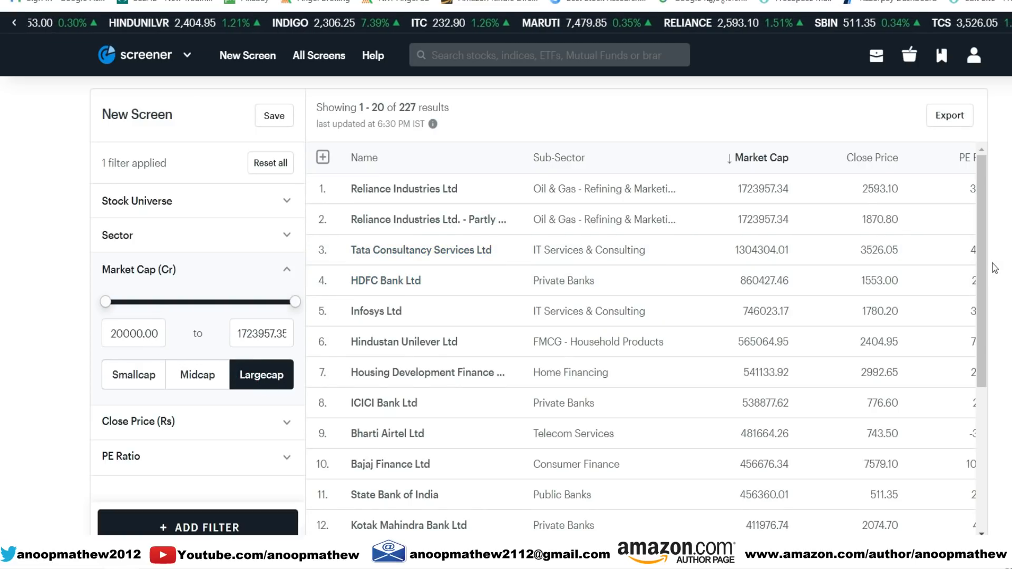
- Remove the Close Price filter and set the PE Ratio range from 1 to 70
drag(979, 249, 990, 301)
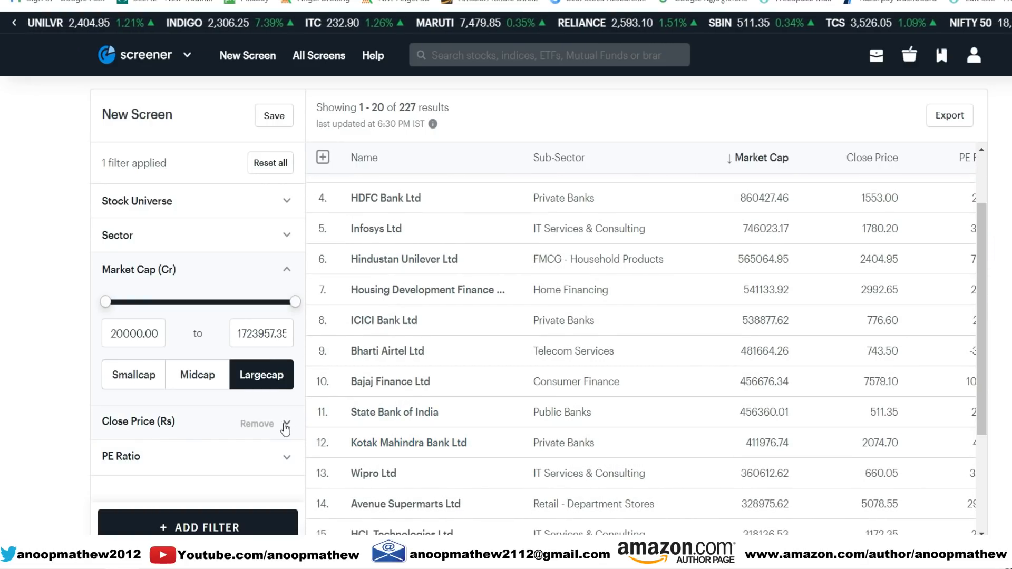
click(257, 424)
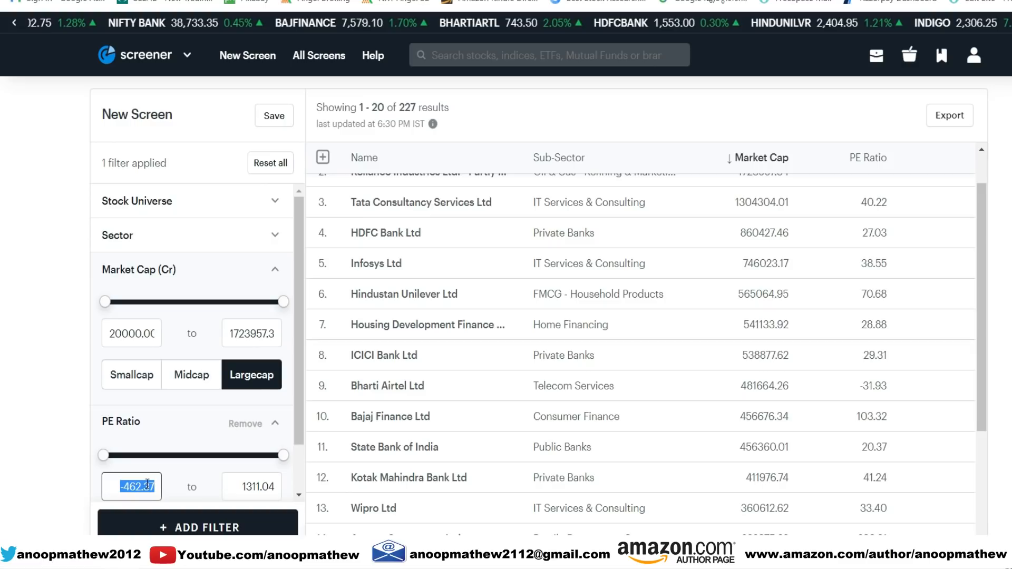
text(1)
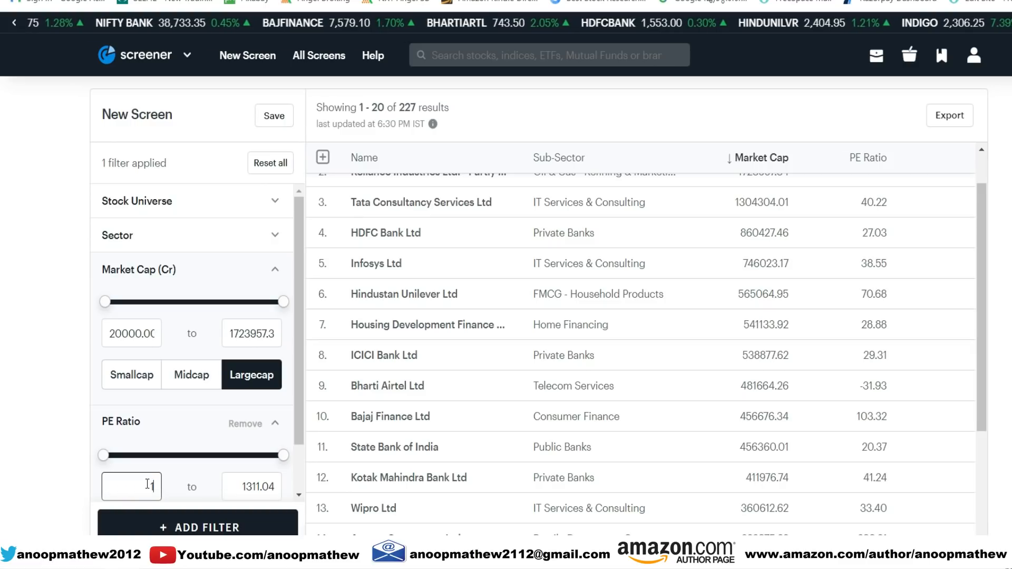
click(253, 486)
double_click(253, 485)
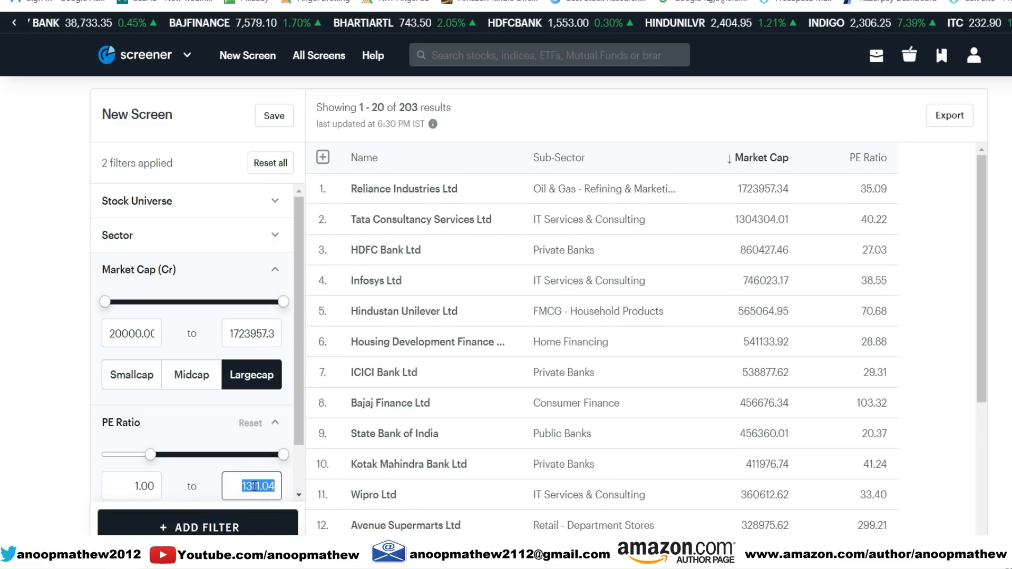
text(70)
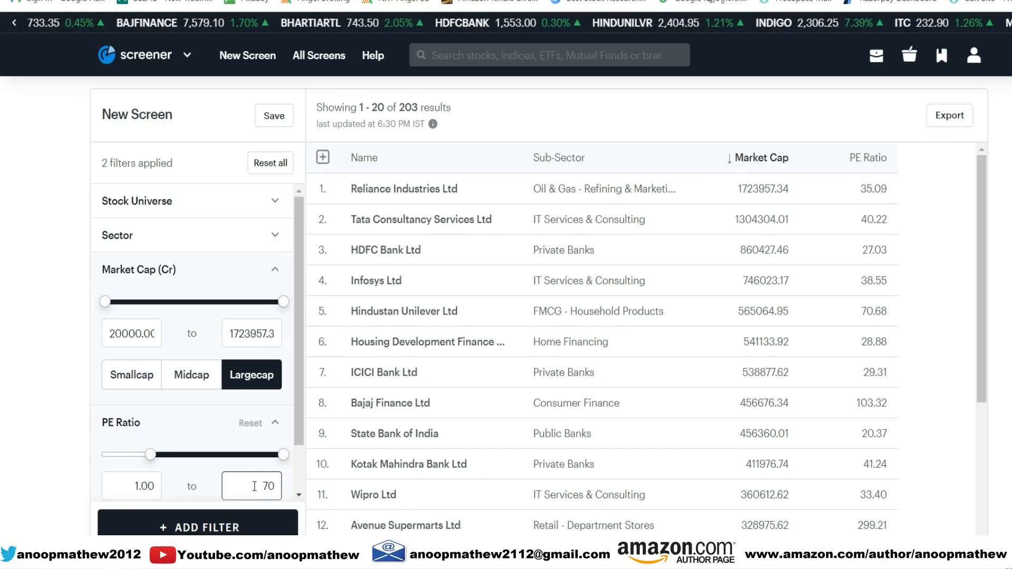
click(77, 476)
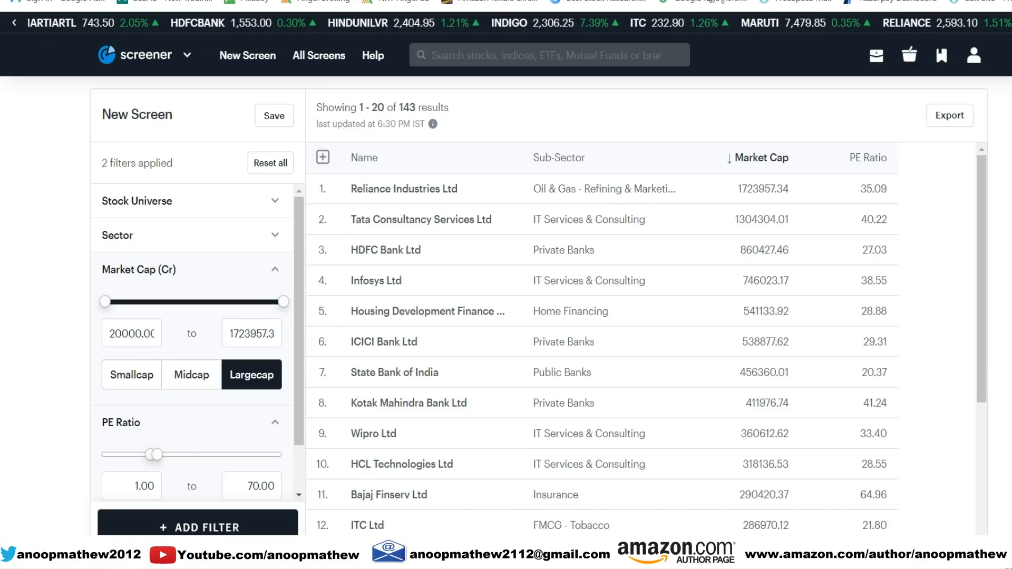
- Search the available filters for "return" and add Return on Equity to the screen
click(195, 527)
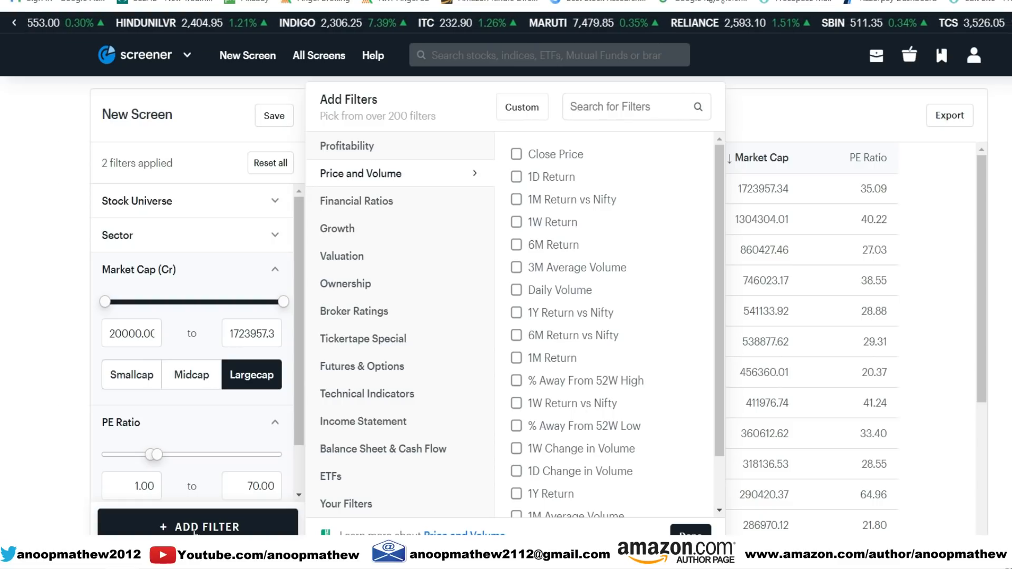
mouse_move(633, 331)
click(635, 102)
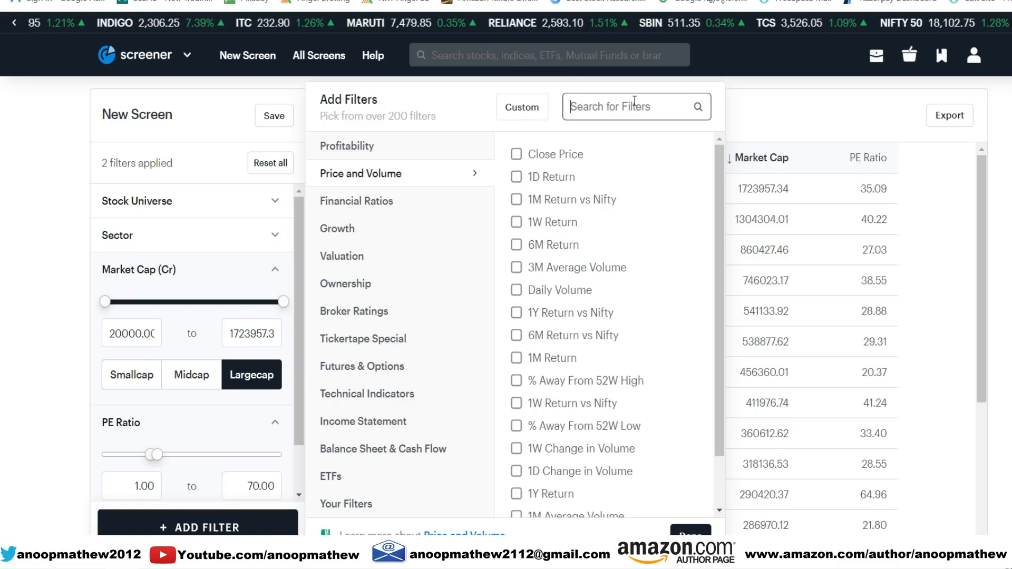
text(return)
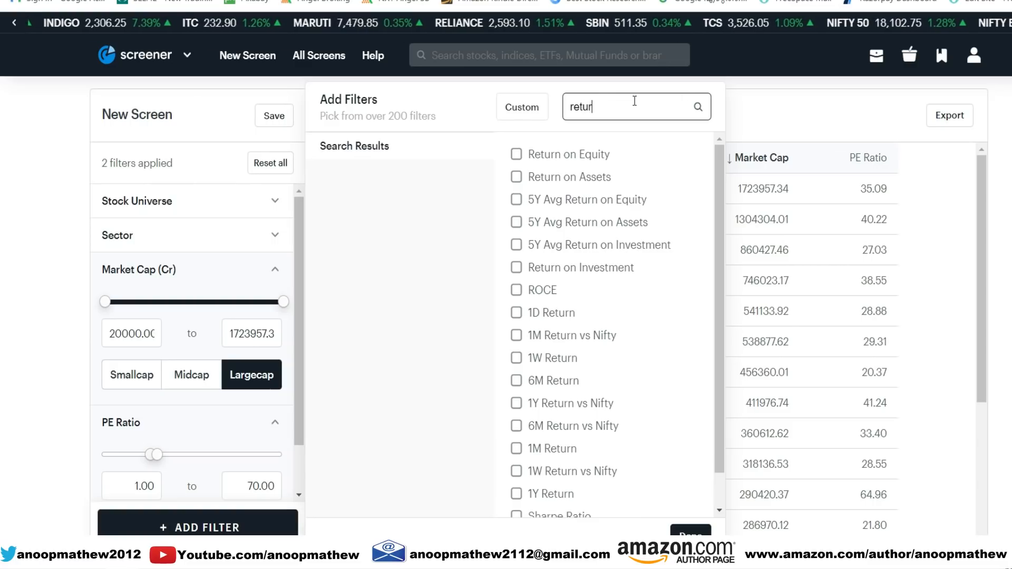
mouse_move(614, 157)
click(516, 154)
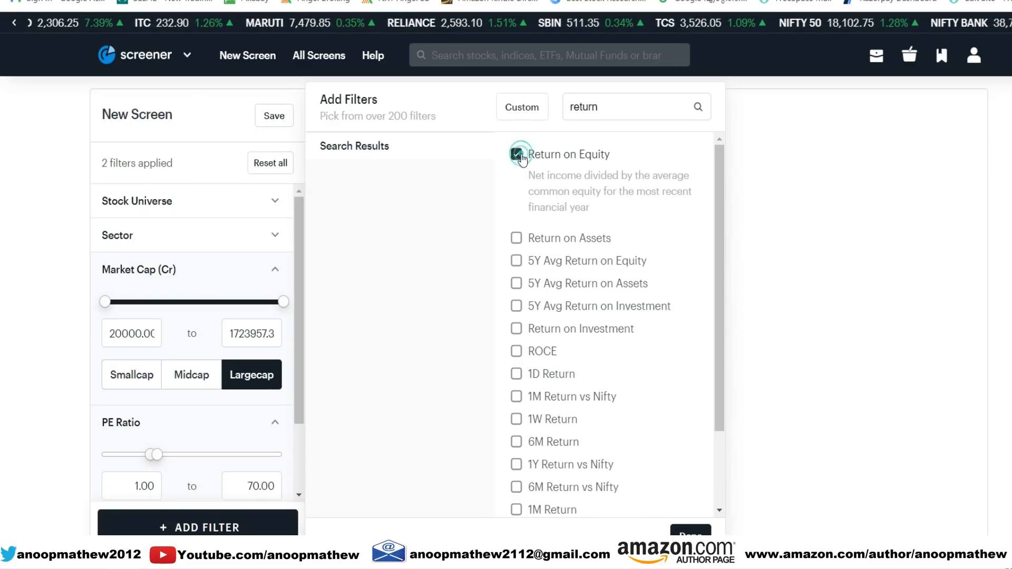
- Search the available filters for "roce", add ROCE to the screen and finish adding filters
mouse_move(671, 269)
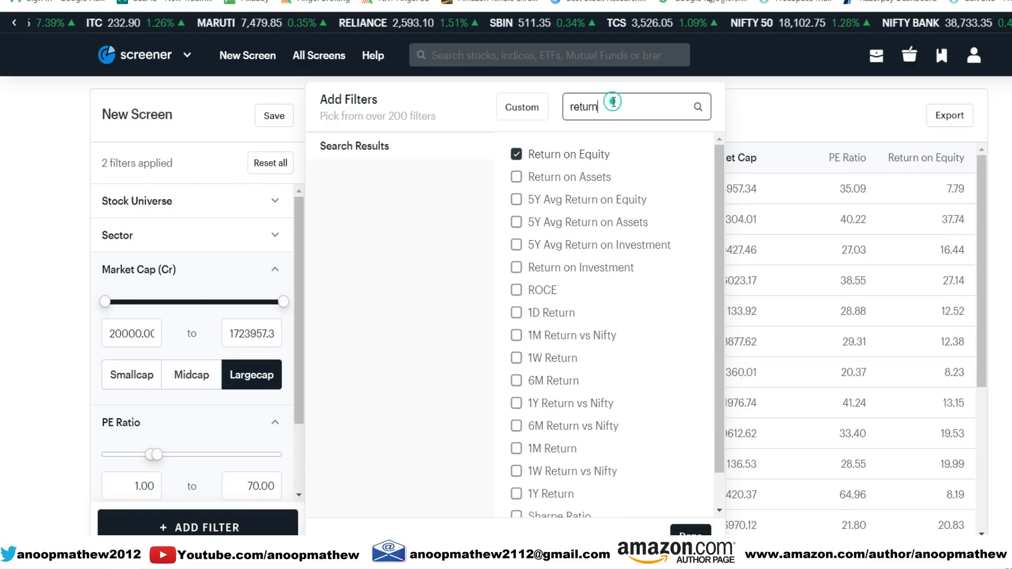
drag(612, 106, 567, 105)
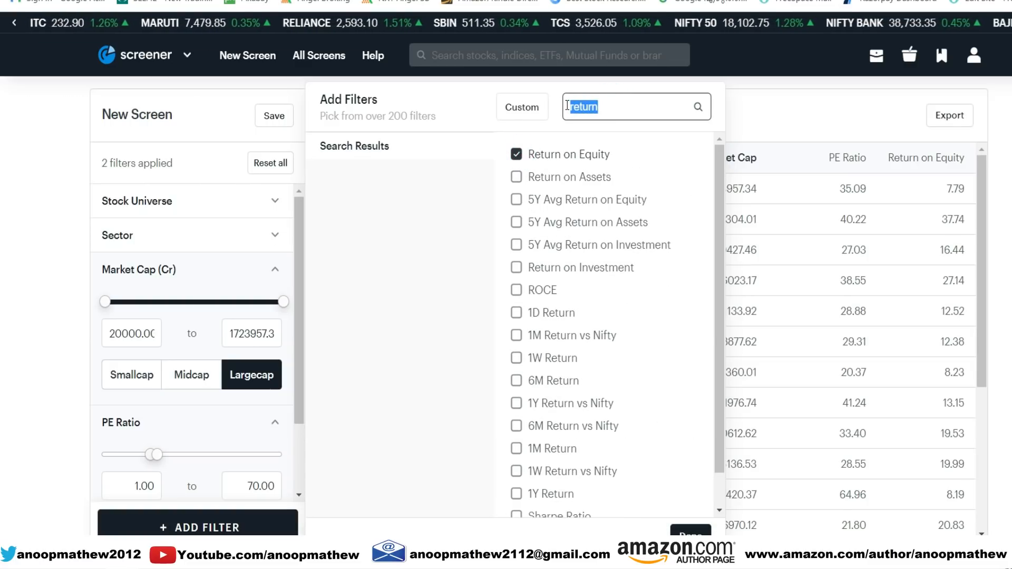
text(roce)
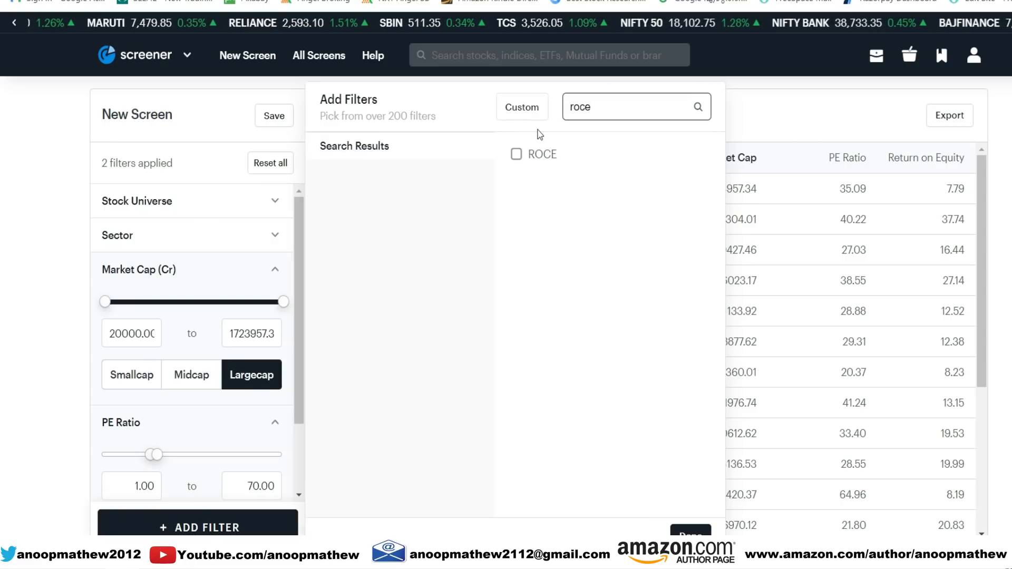
click(516, 154)
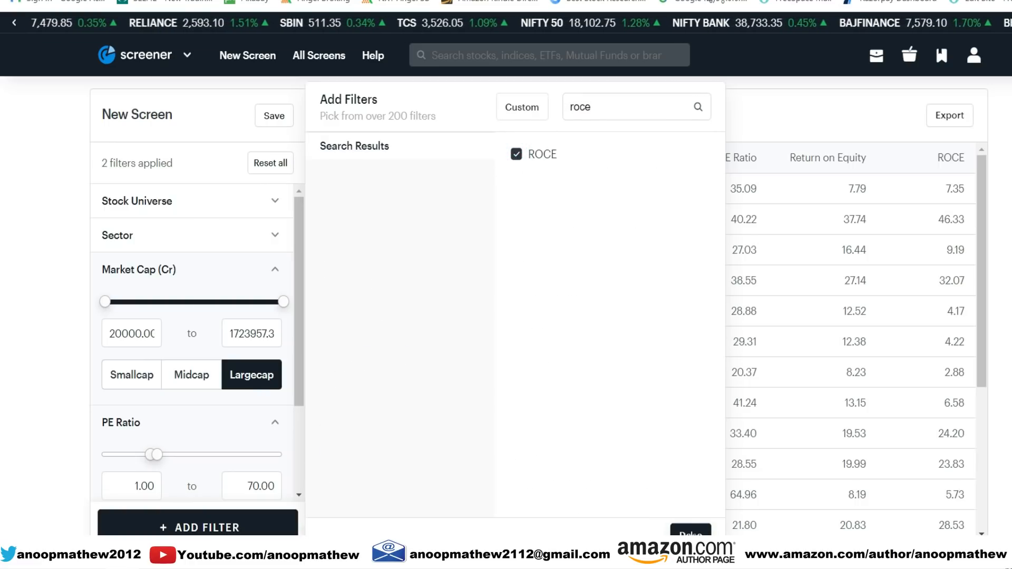
click(690, 532)
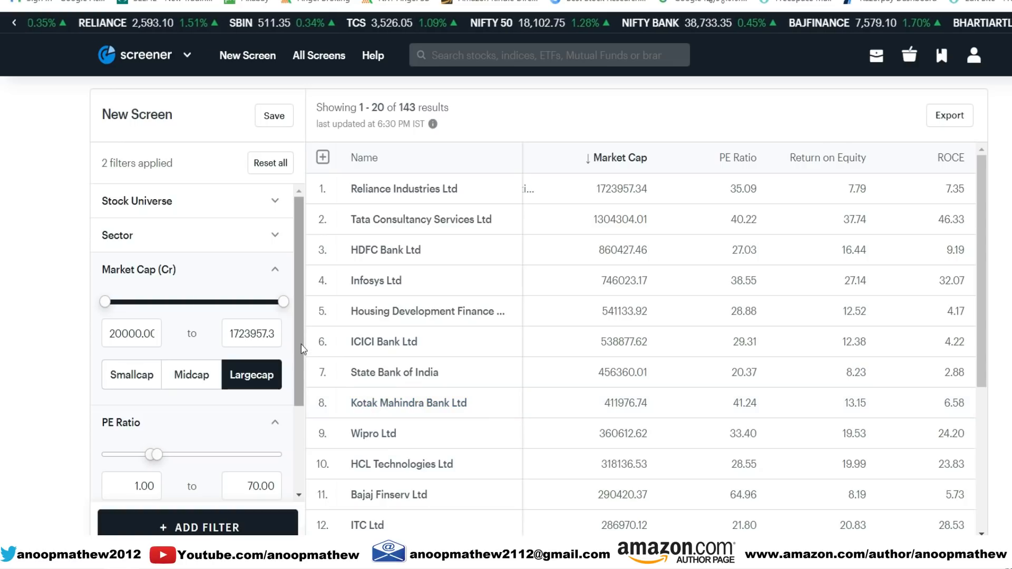
- Search the available filters for "free" and add the plain Free Cash Flow filter to the screen
scroll(303, 485, down, 3)
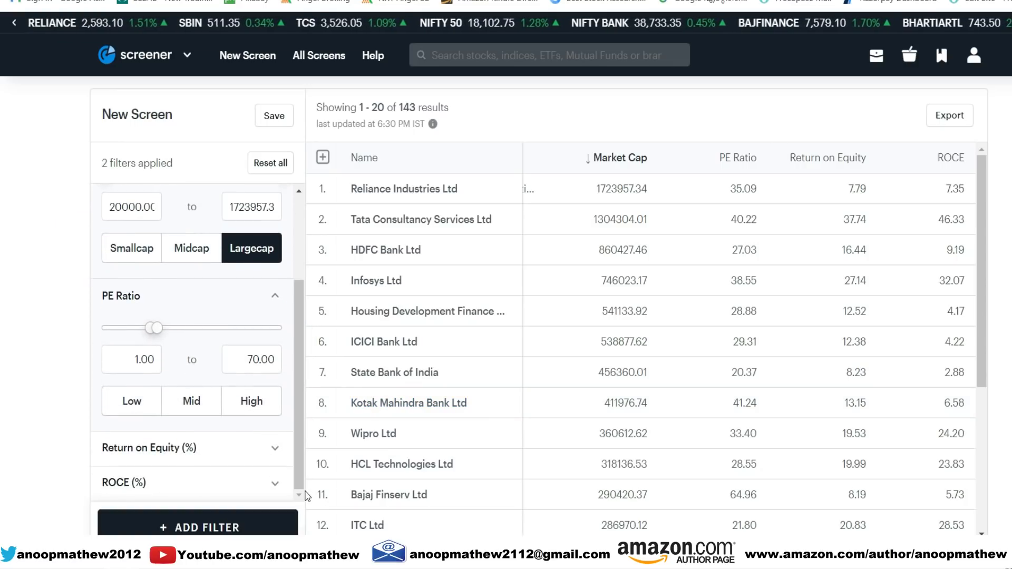
click(211, 526)
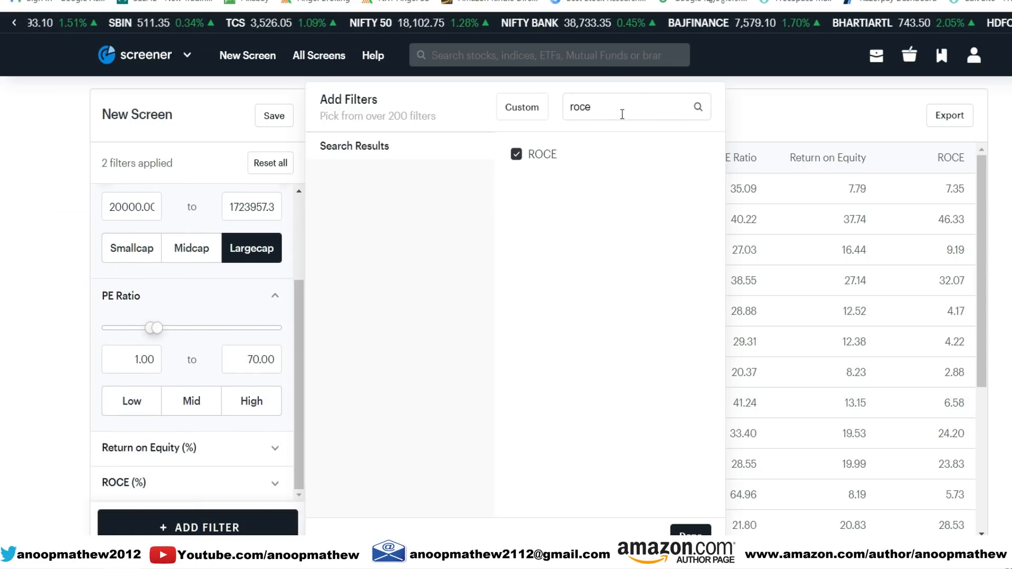
double_click(622, 112)
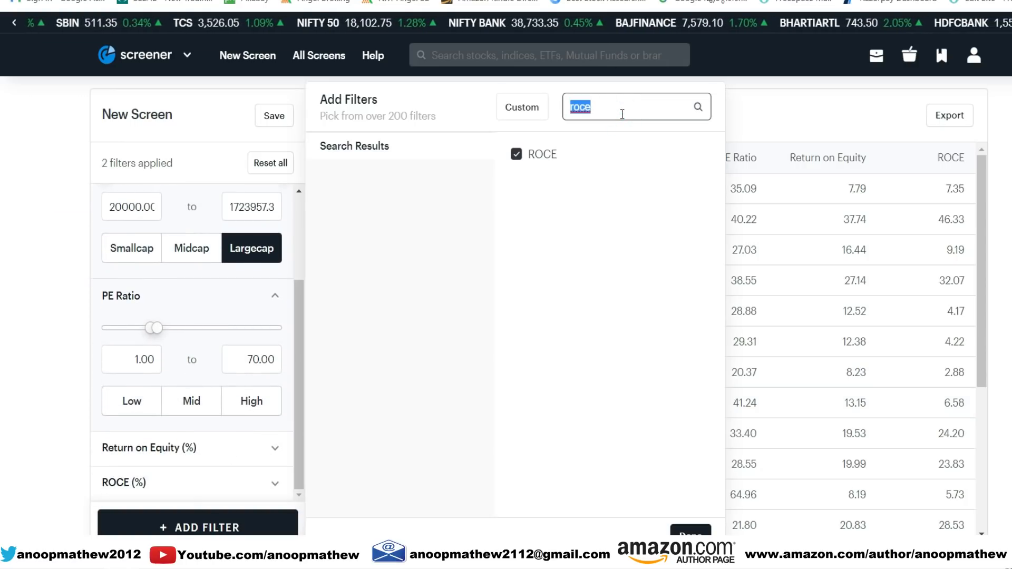
text(free)
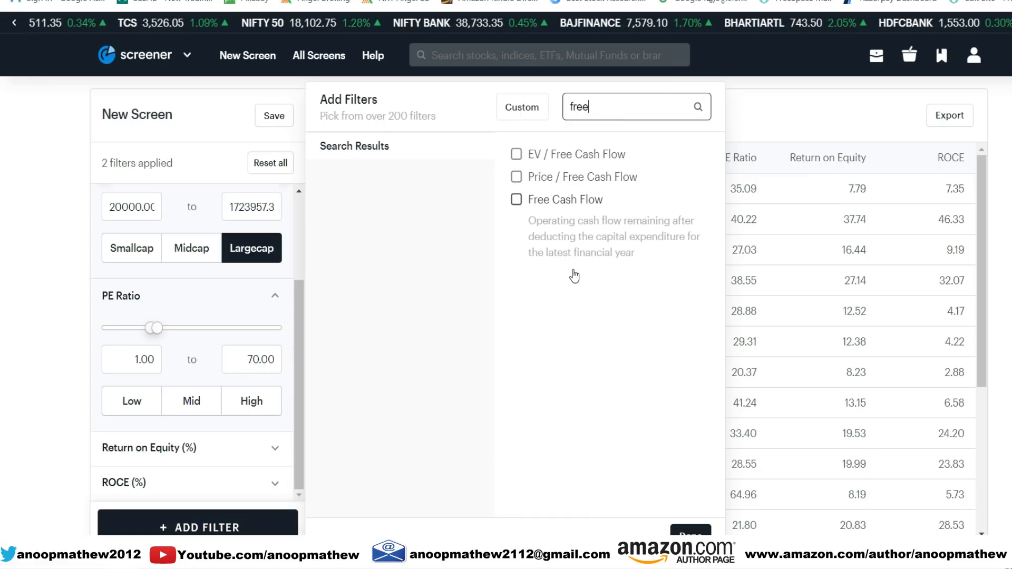
click(590, 201)
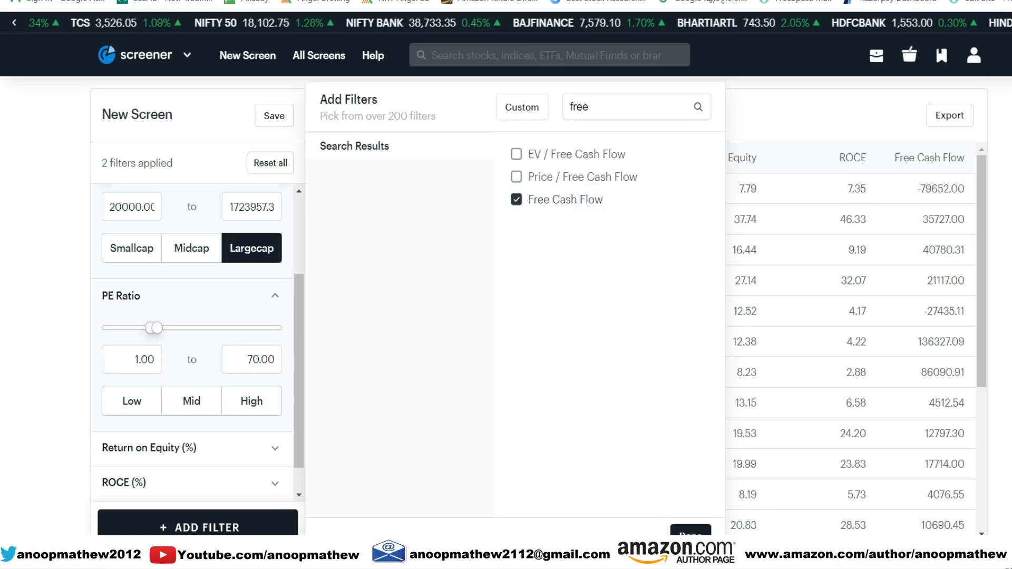
click(690, 531)
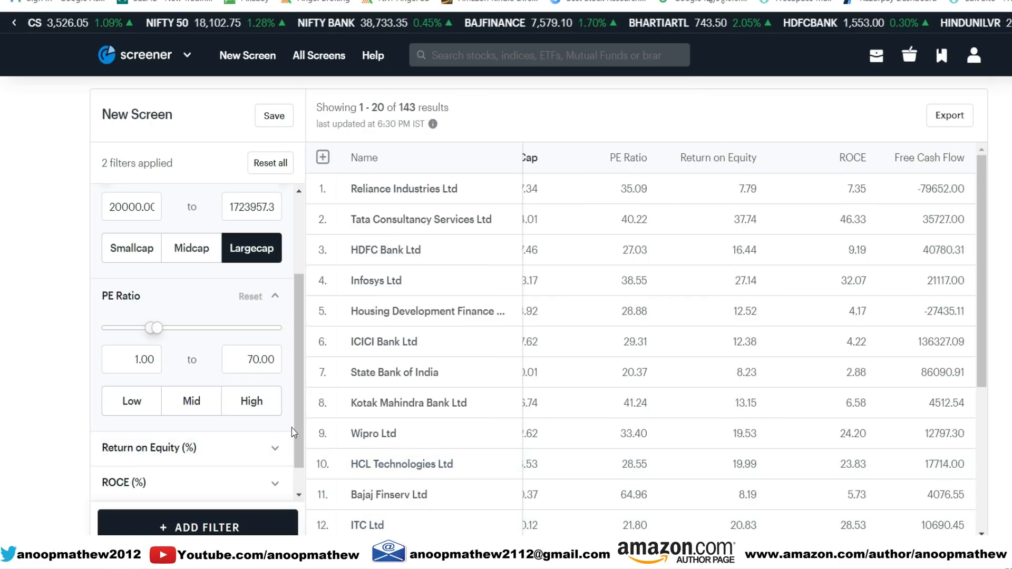
- Set the minimum Return on Equity to 15%
click(185, 449)
drag(296, 372, 295, 443)
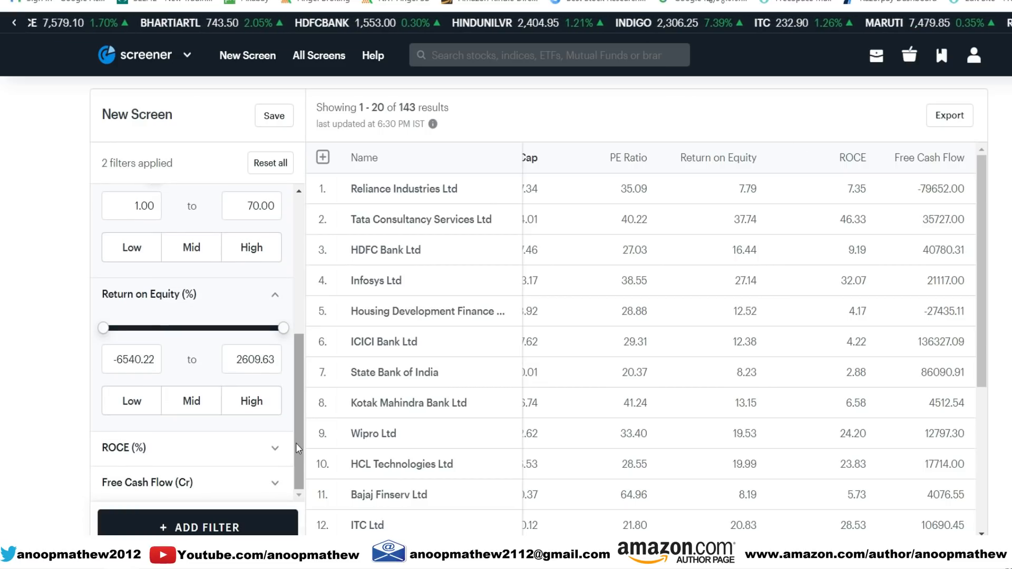
click(152, 364)
double_click(152, 363)
key(BackSpace)
key(BackSpace)
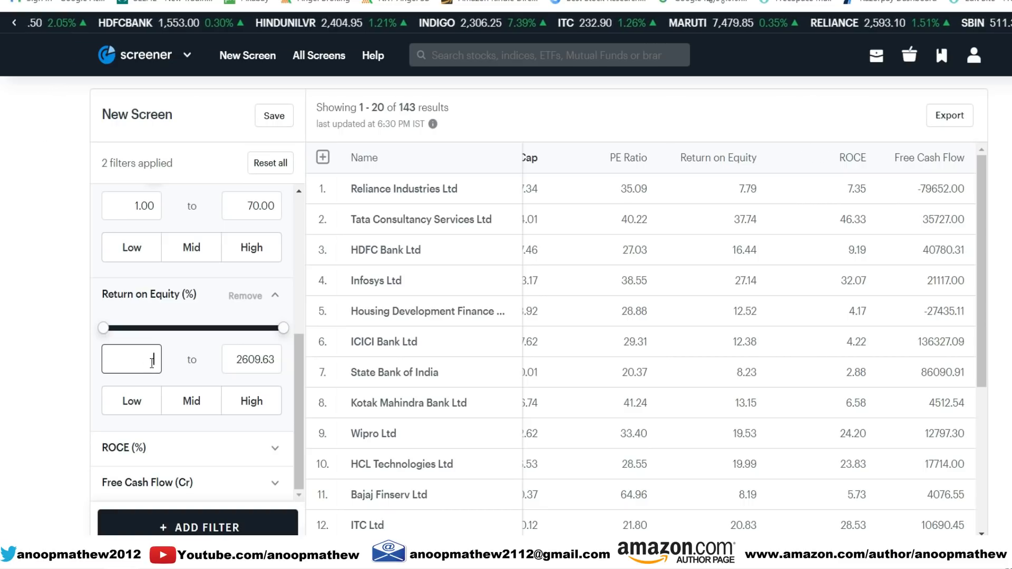
text(15)
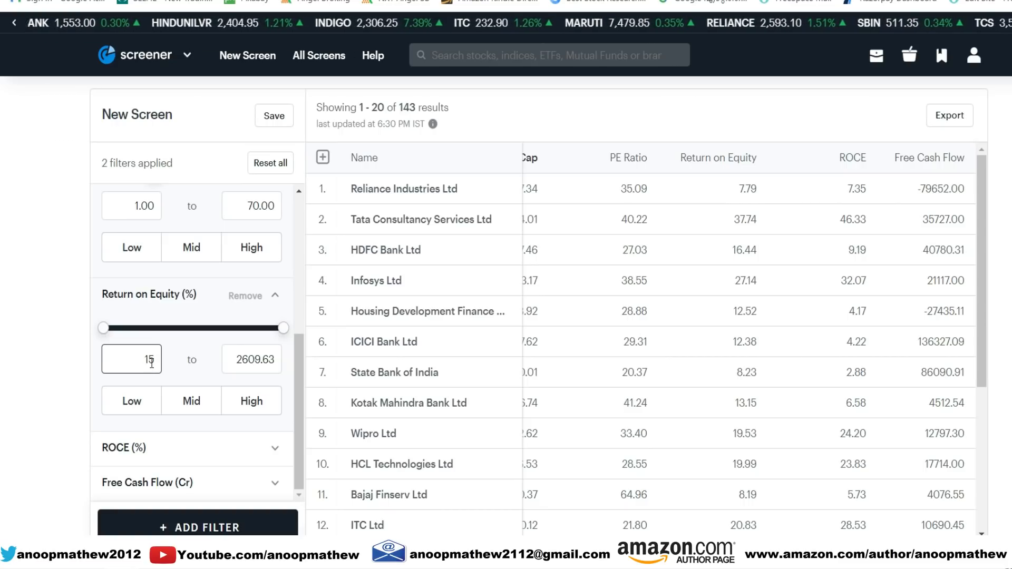
- Set the minimum ROCE to 20%
click(276, 449)
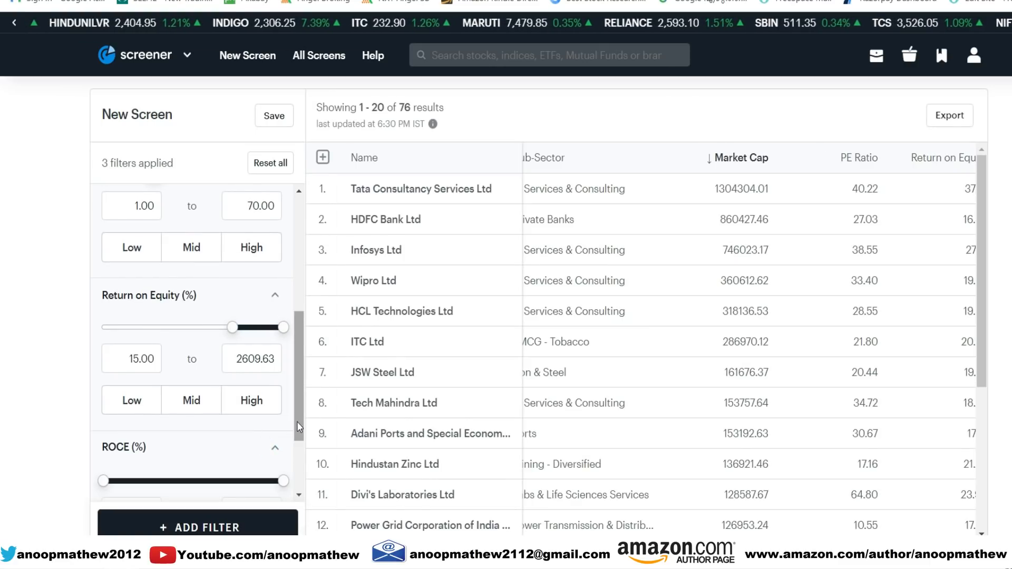
scroll(300, 413, down, 3)
click(125, 385)
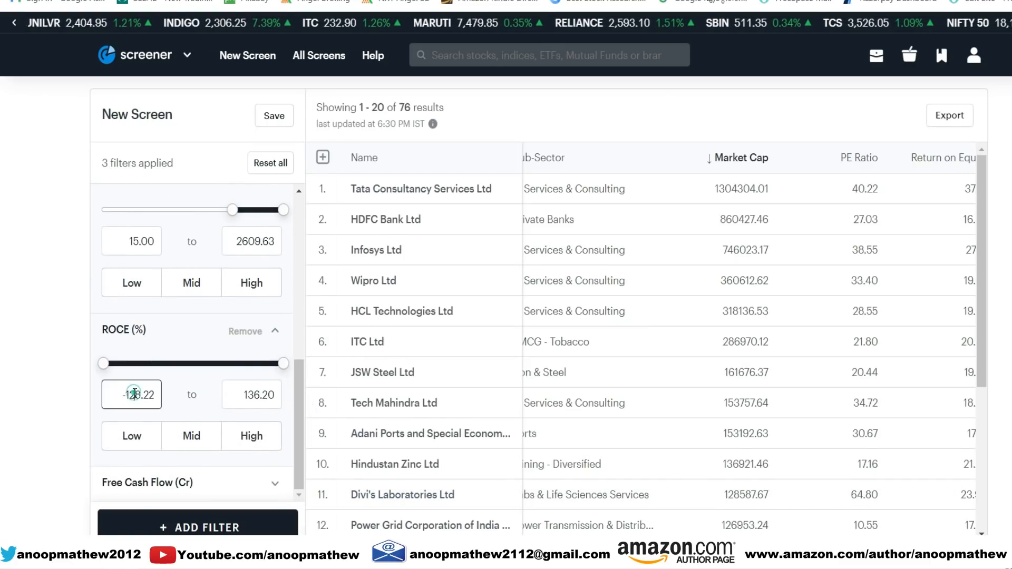
double_click(131, 393)
key(BackSpace)
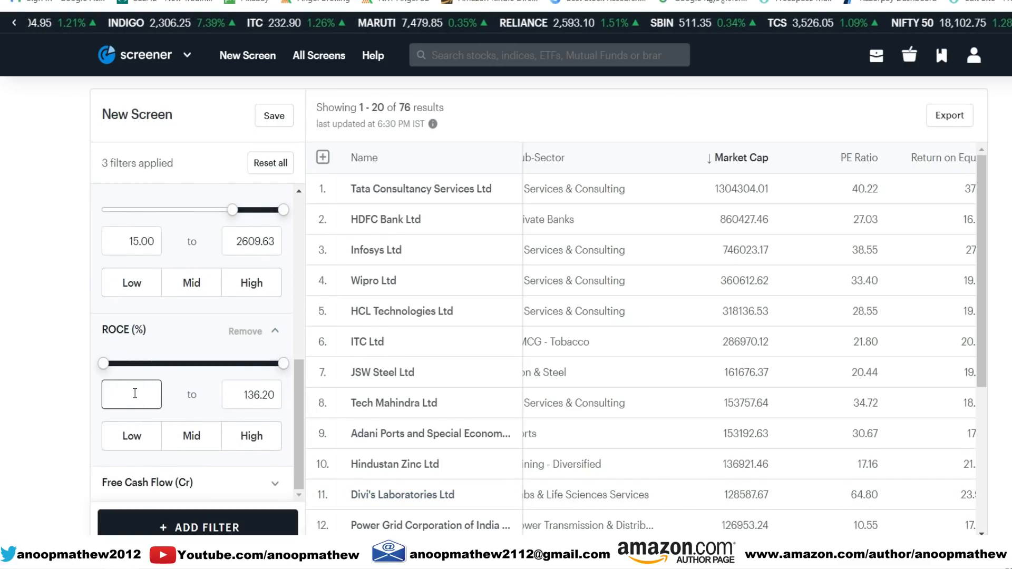
text(20)
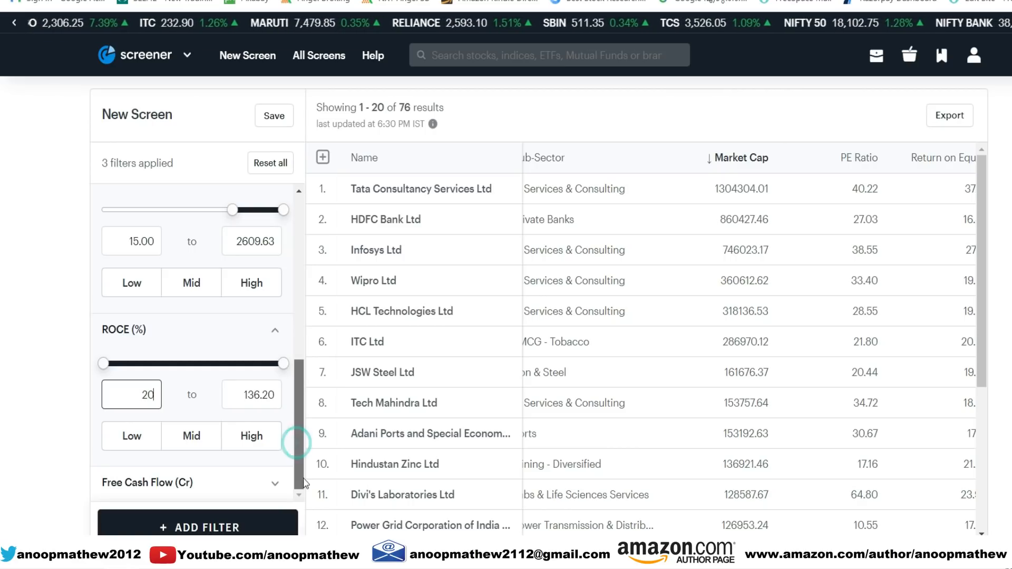
- Set the minimum Free Cash Flow to 1 Cr
click(276, 484)
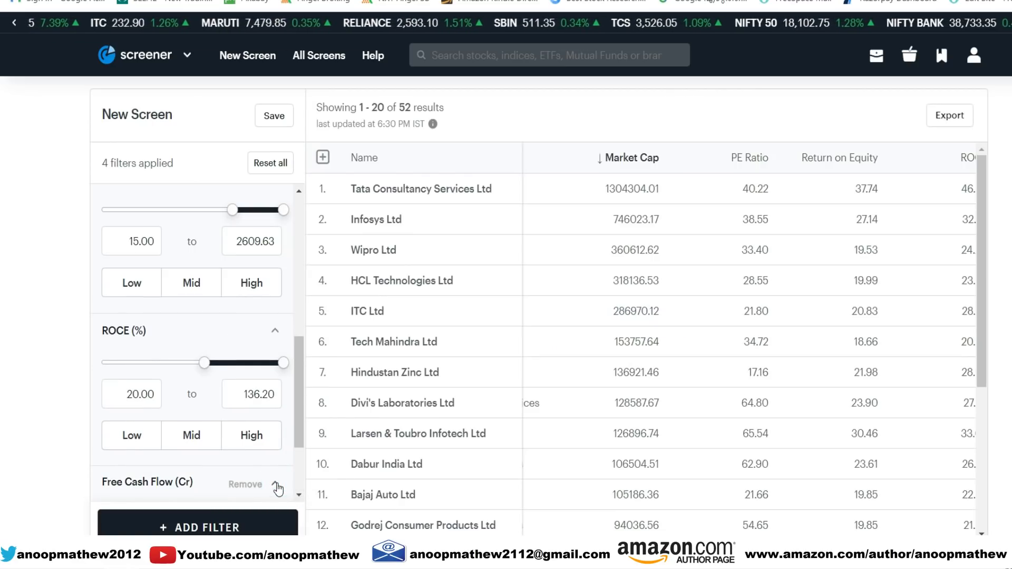
drag(298, 423, 300, 483)
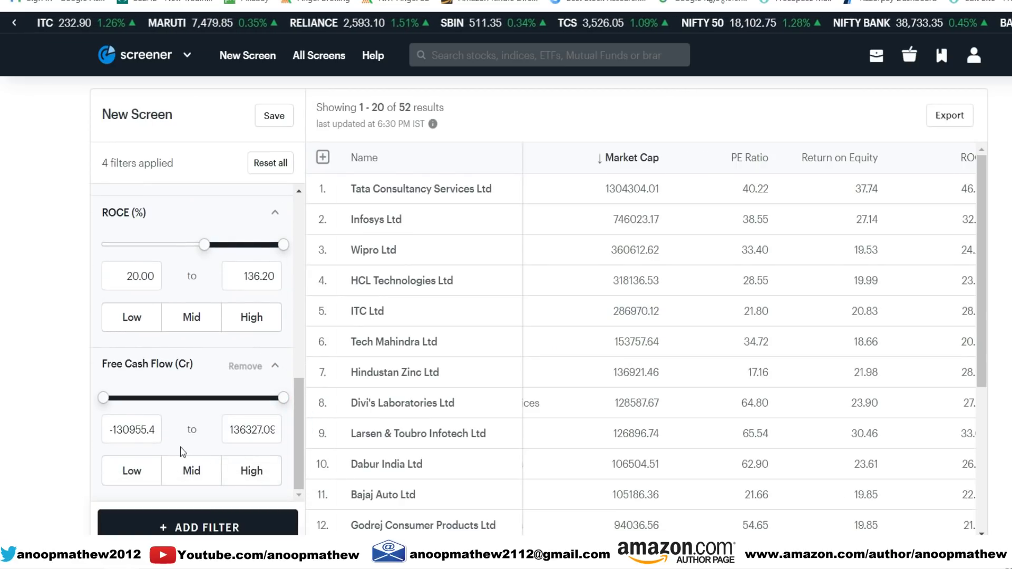
double_click(151, 433)
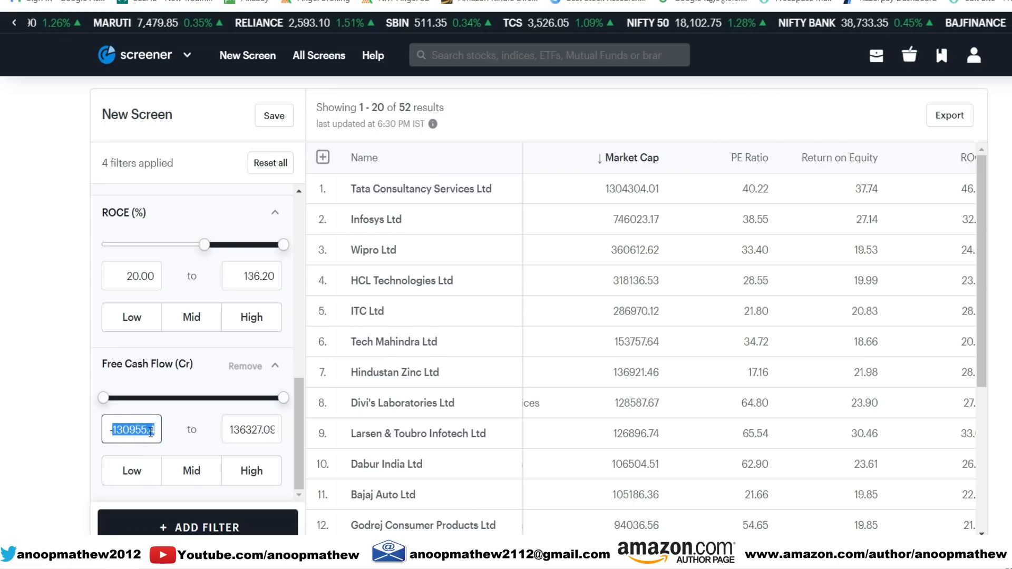
key(BackSpace)
key(BackSpace)
text(1)
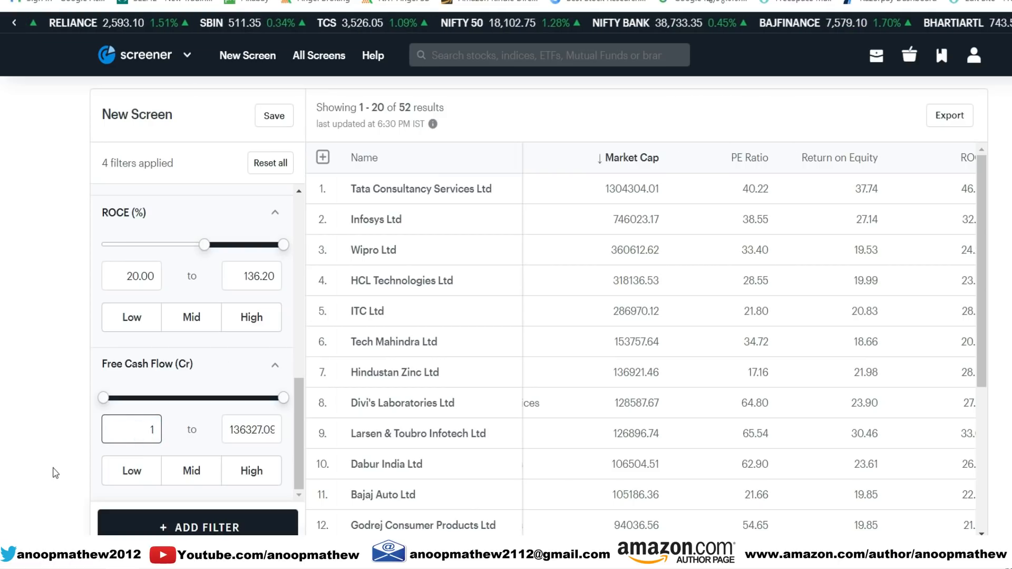
- Search the available filters for "alph" and "beta", adding the Alpha and Beta filters to the screen
click(205, 522)
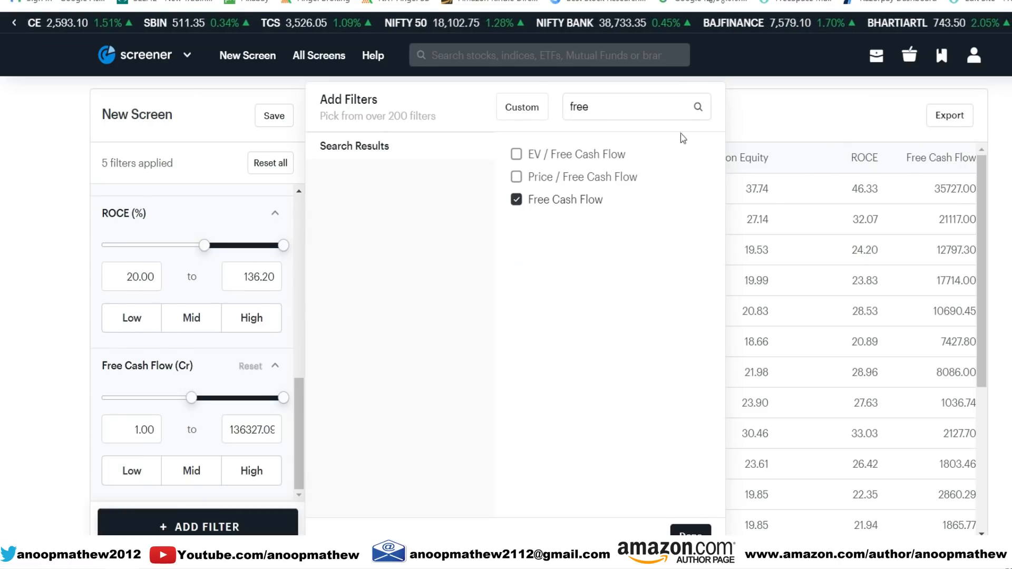
double_click(609, 110)
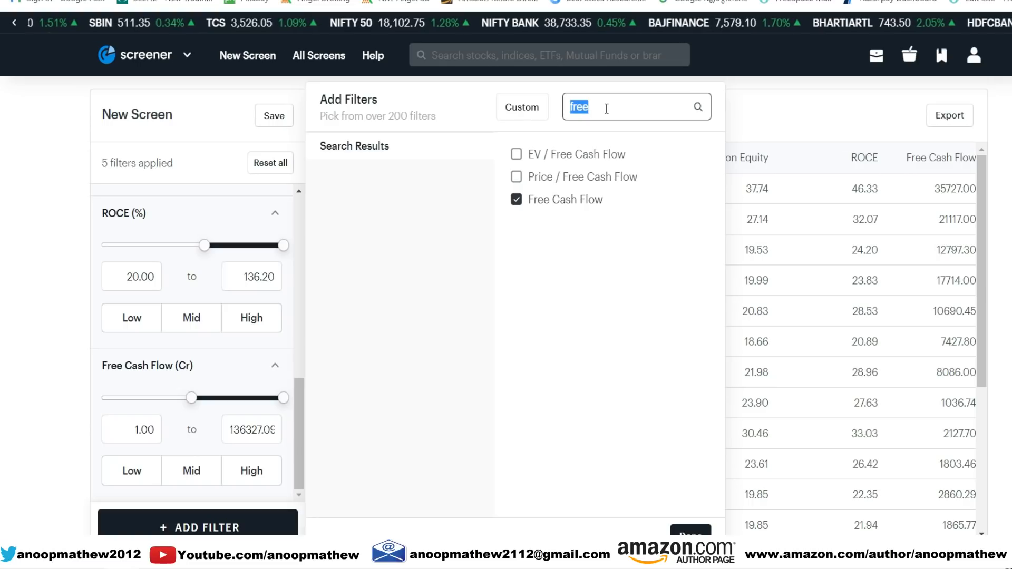
text(alph)
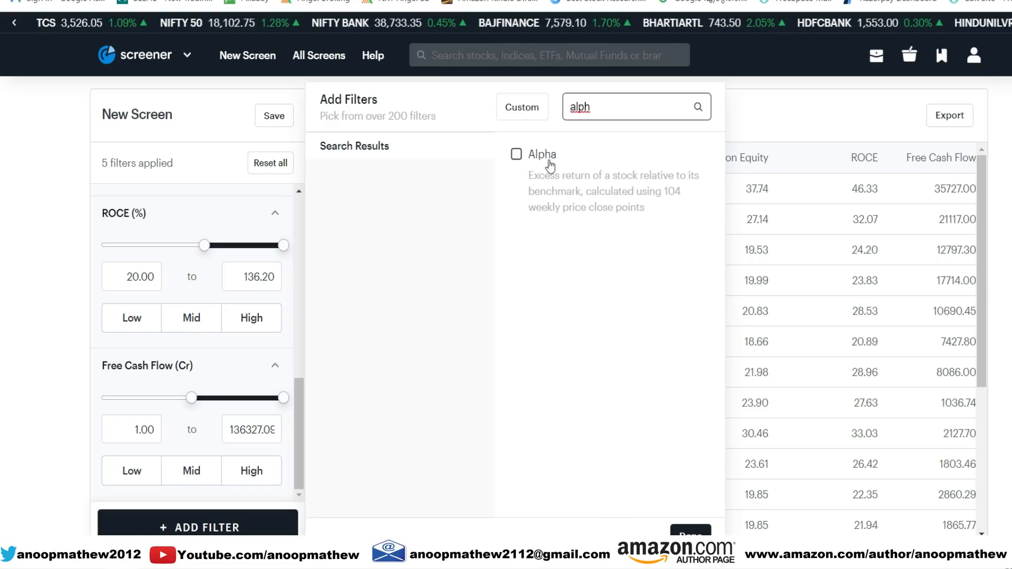
click(546, 159)
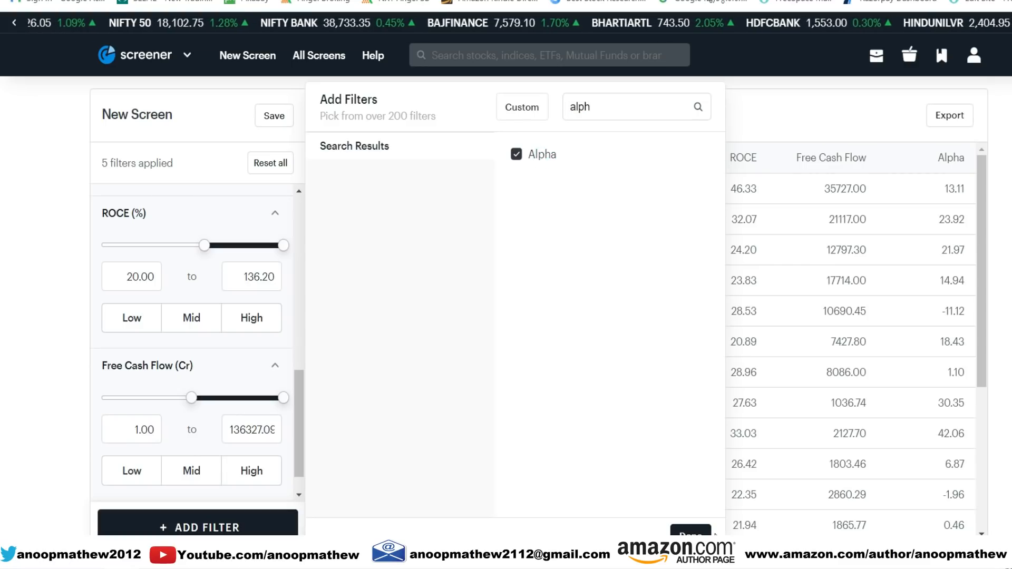
double_click(607, 106)
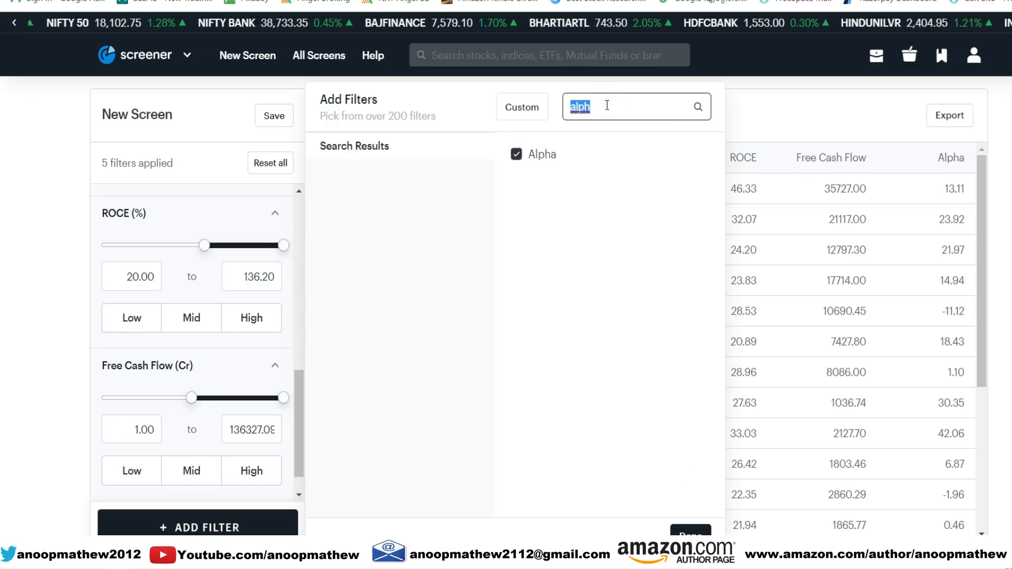
text(beta)
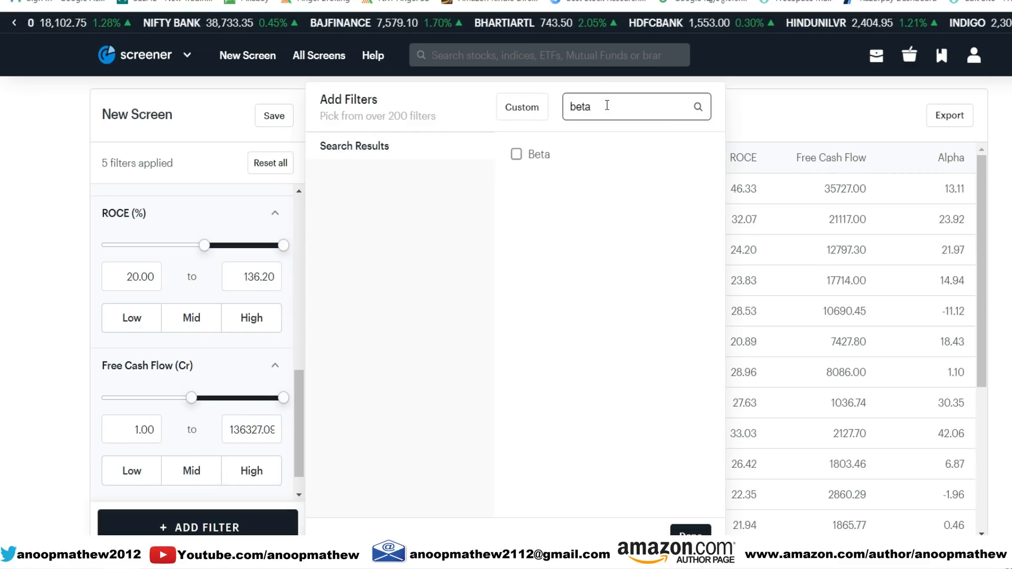
click(539, 154)
click(689, 530)
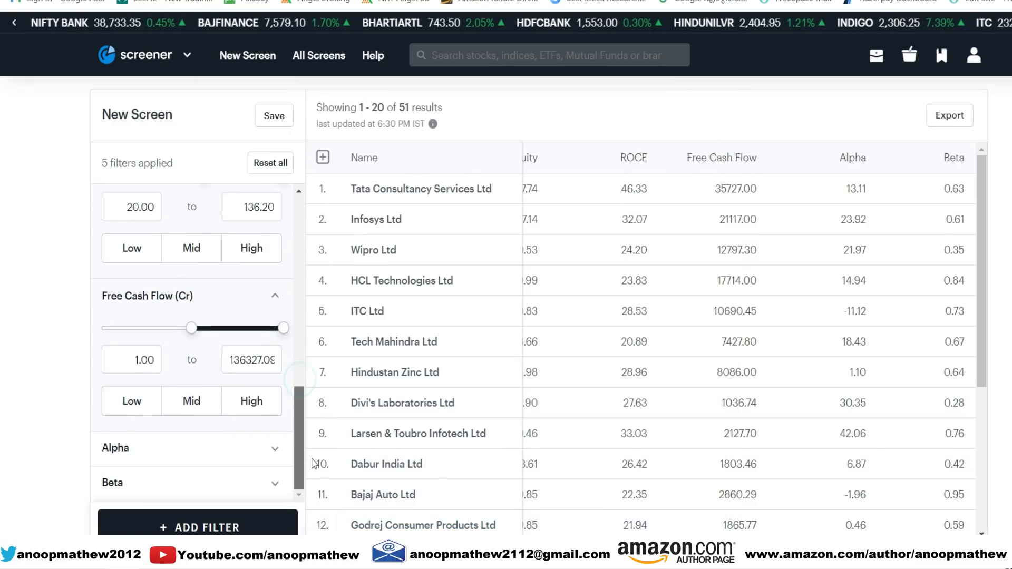
- Expand the Alpha filter and set its minimum to 1
click(268, 448)
scroll(211, 421, down, 2)
double_click(152, 397)
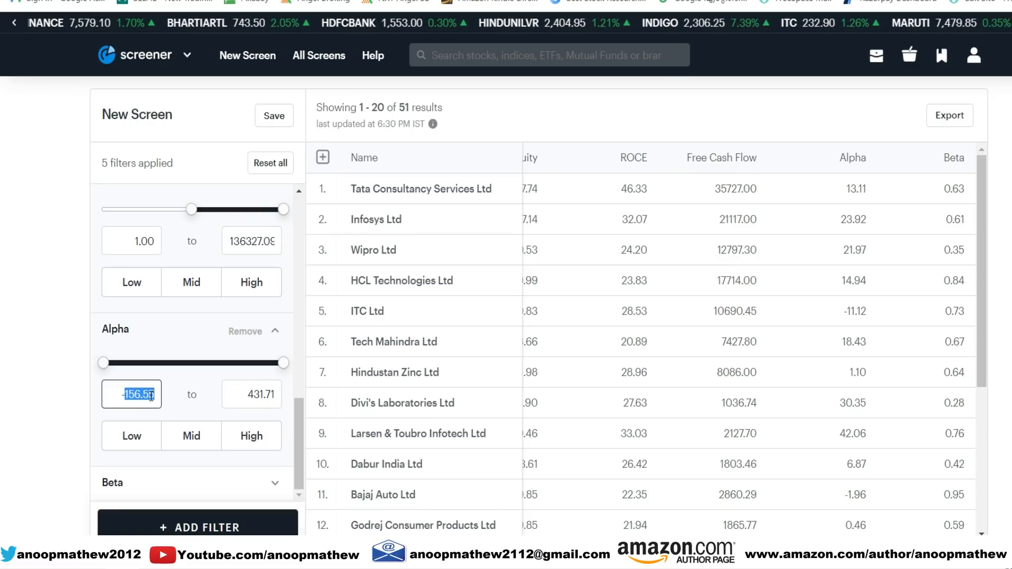
text(1)
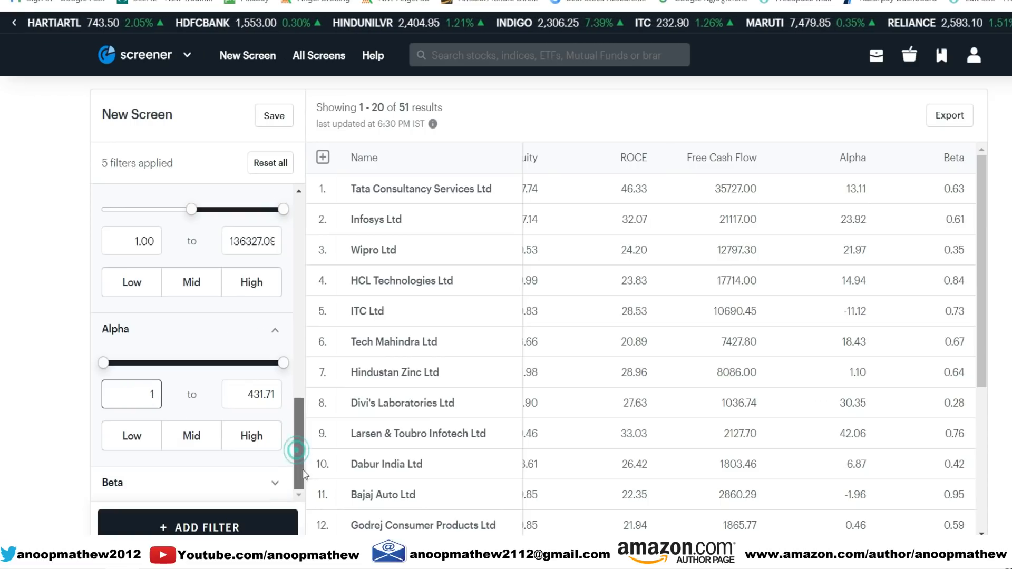
- Expand the Beta filter and set its maximum to 1.5
click(276, 483)
scroll(301, 441, down, 2)
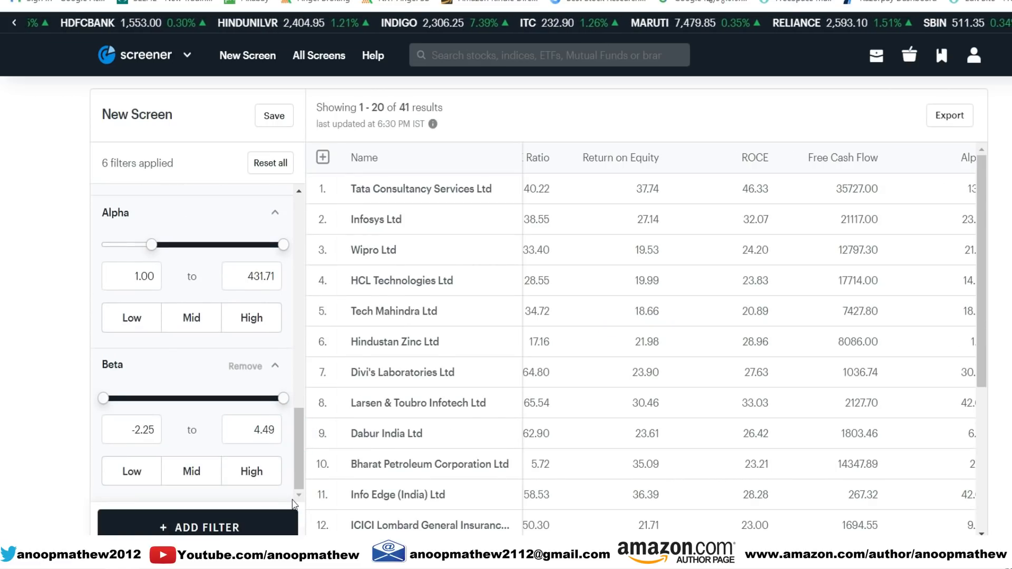
double_click(270, 431)
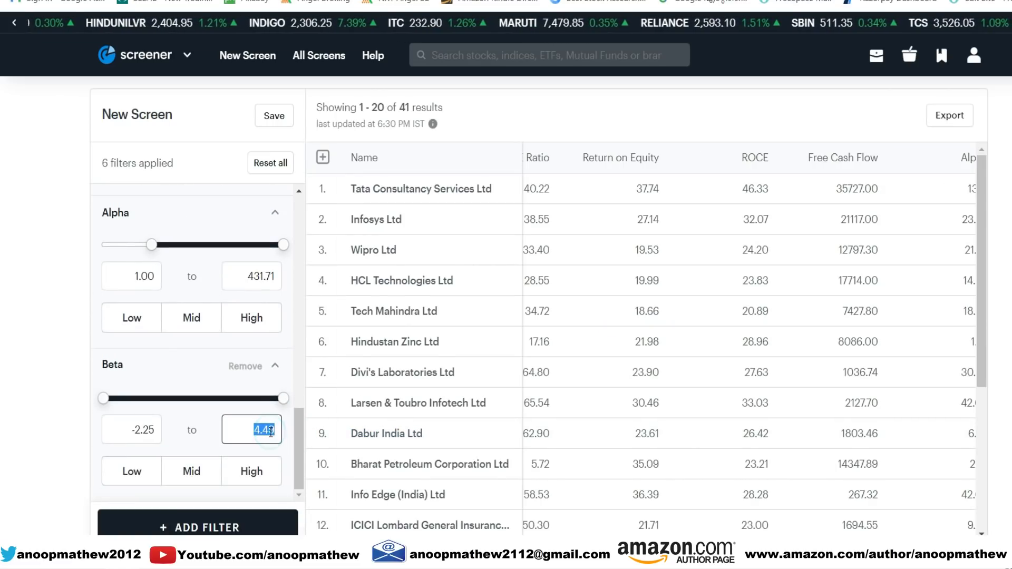
text(1.5)
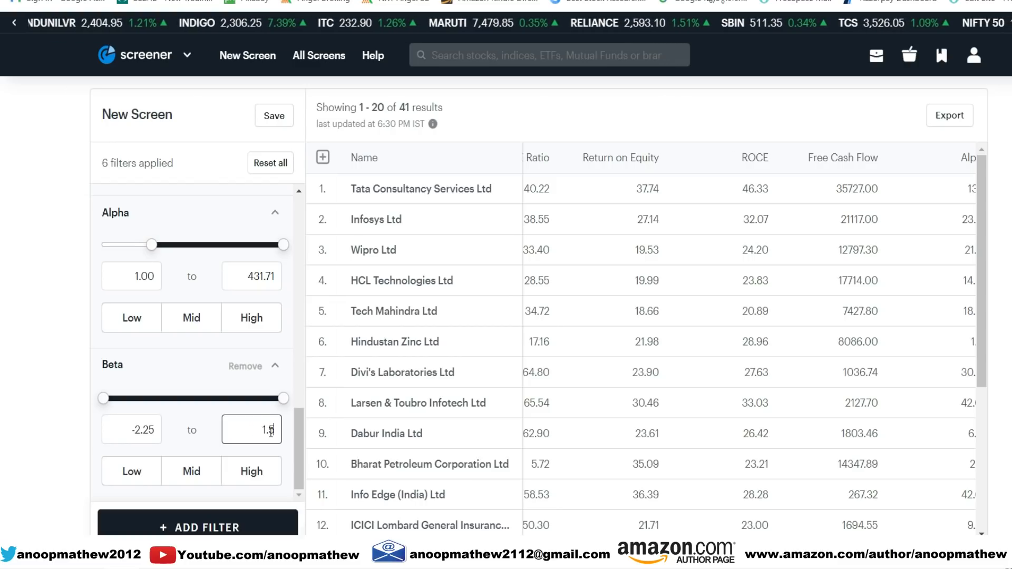
click(54, 452)
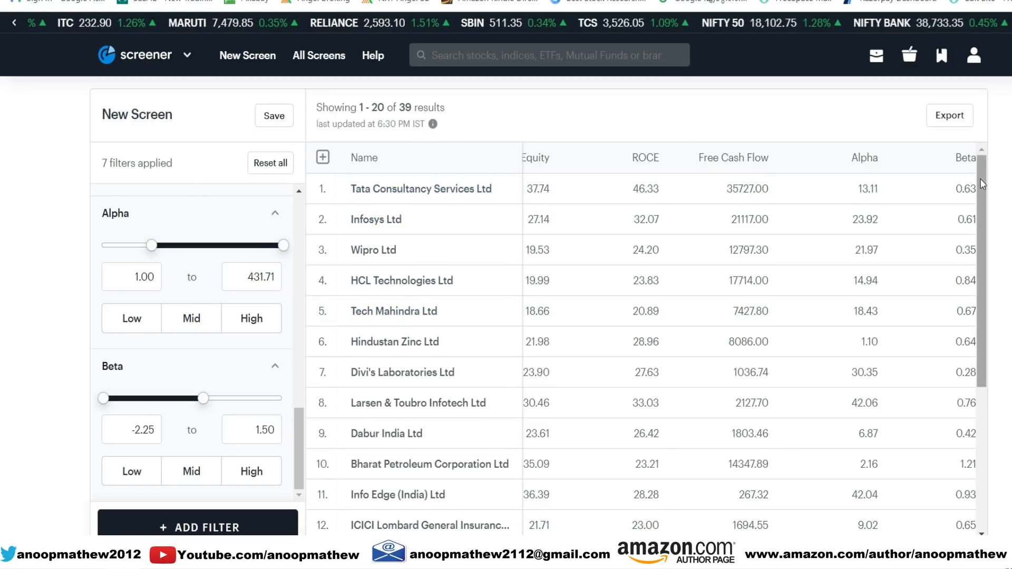
- Look over the filtered stocks and export results 1 to 39 as the CSV file New_Screen_11_14_2021
drag(982, 180, 981, 214)
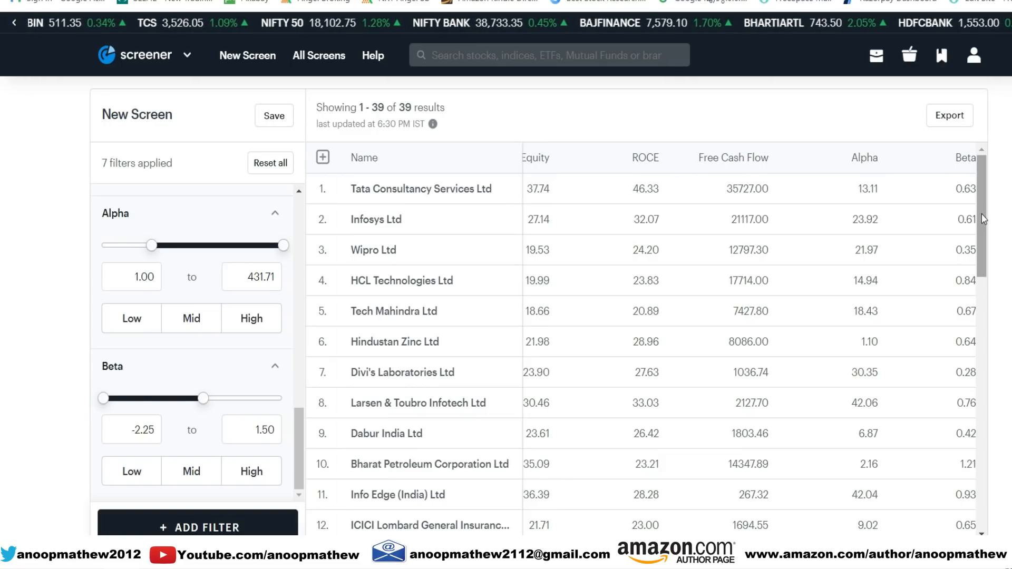
scroll(833, 531, right, 1)
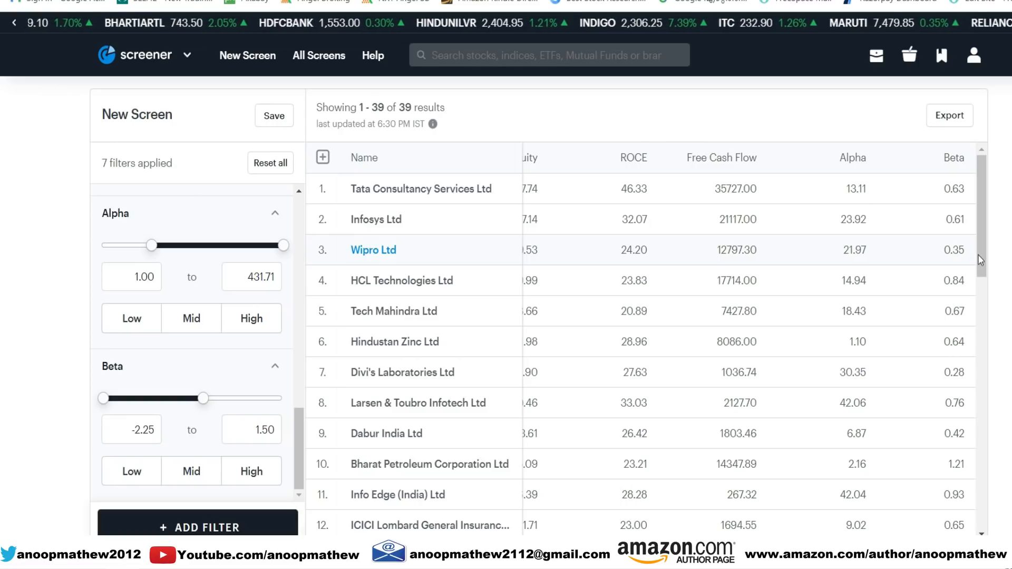
drag(988, 237, 977, 158)
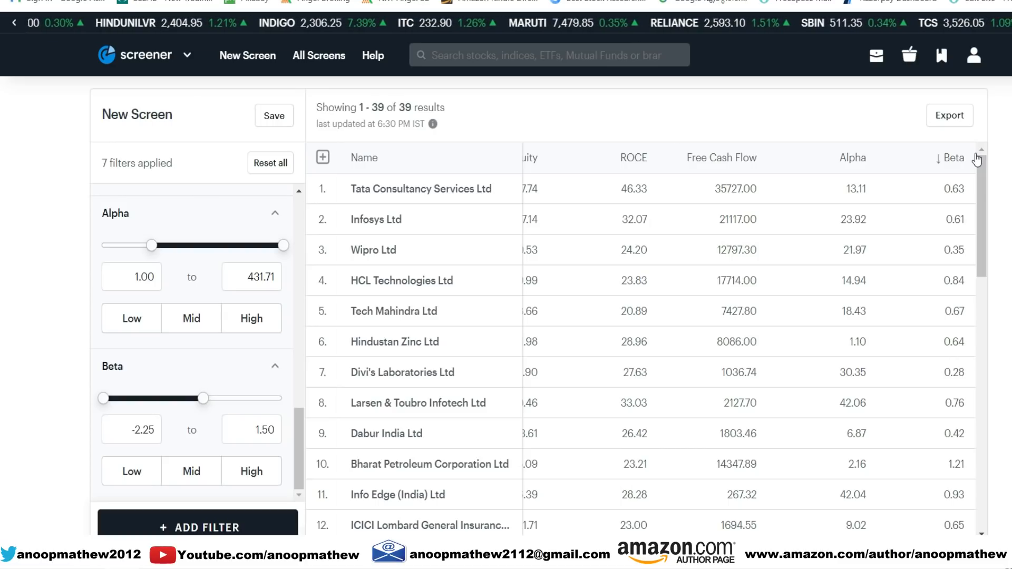
click(954, 121)
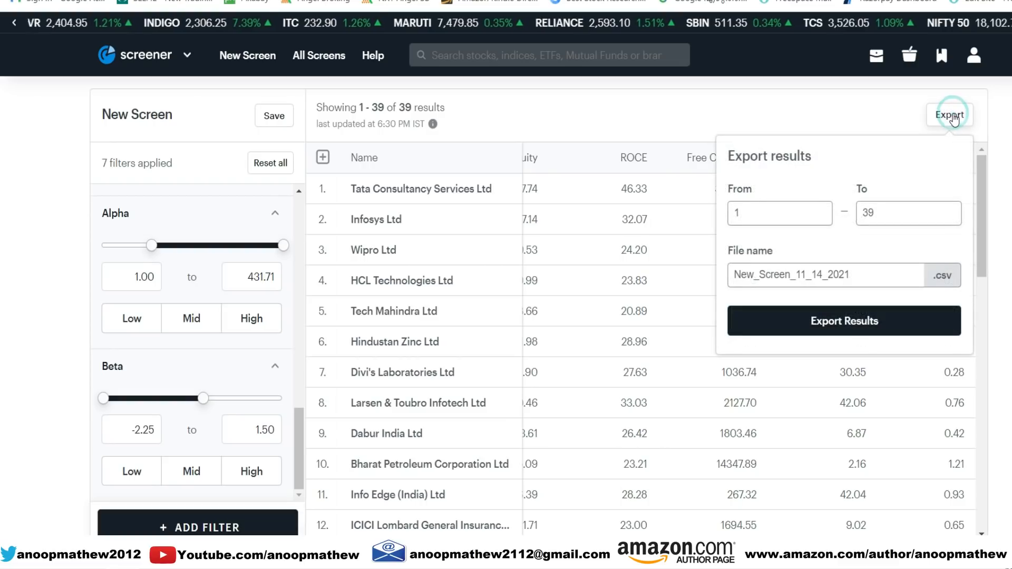
click(865, 321)
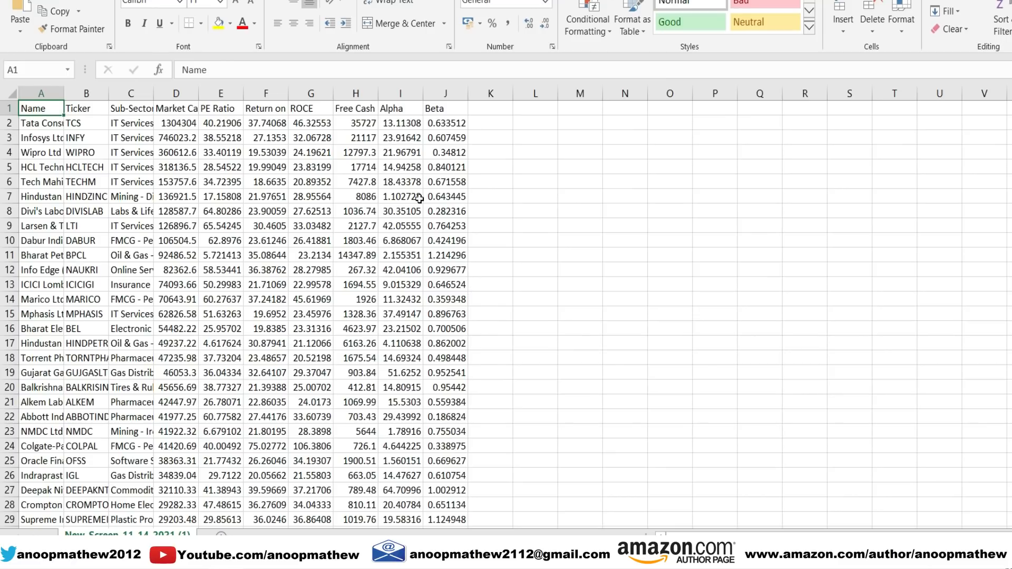
- Select the first stock's Alpha value, cell I2, in the exported file in Excel
click(403, 122)
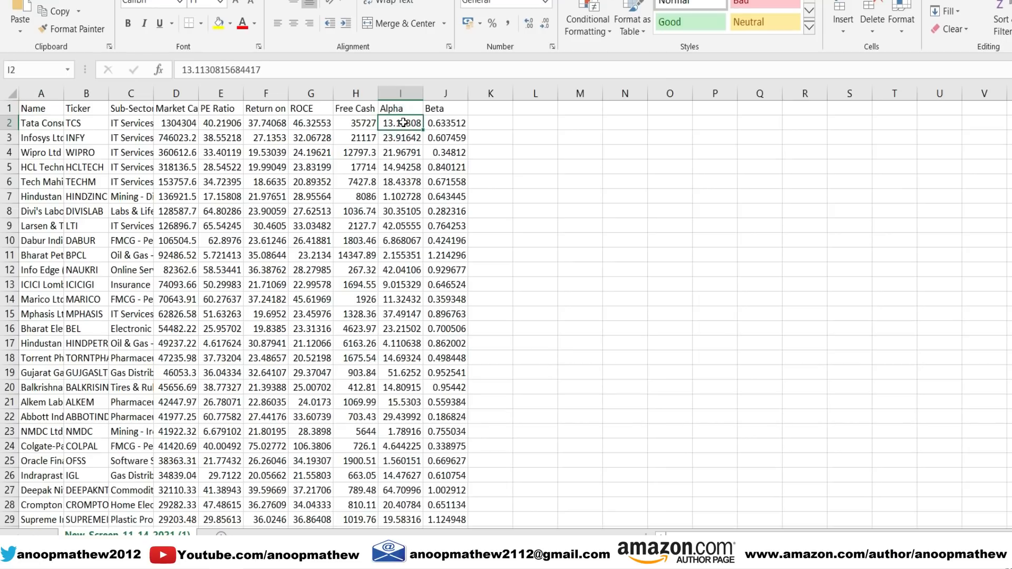
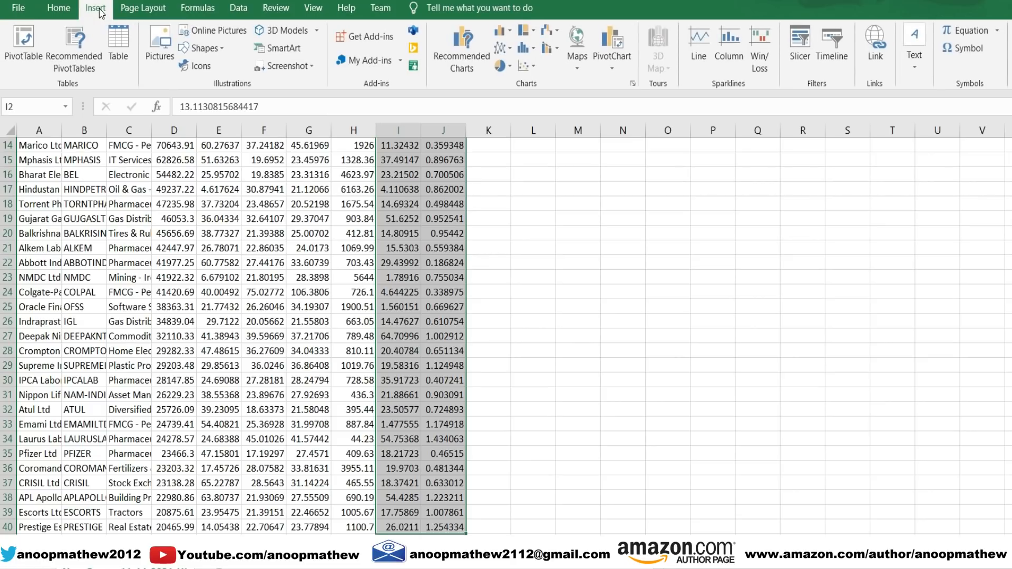
- Insert a markers-only scatter chart of the selected Alpha and Beta columns and enlarge it to cover most of the sheet
click(525, 65)
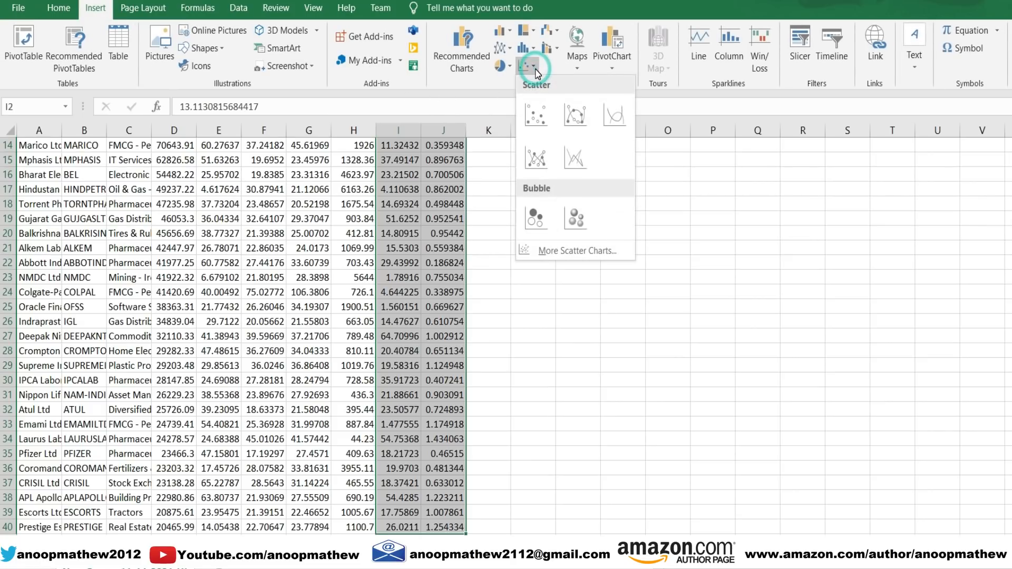
click(537, 118)
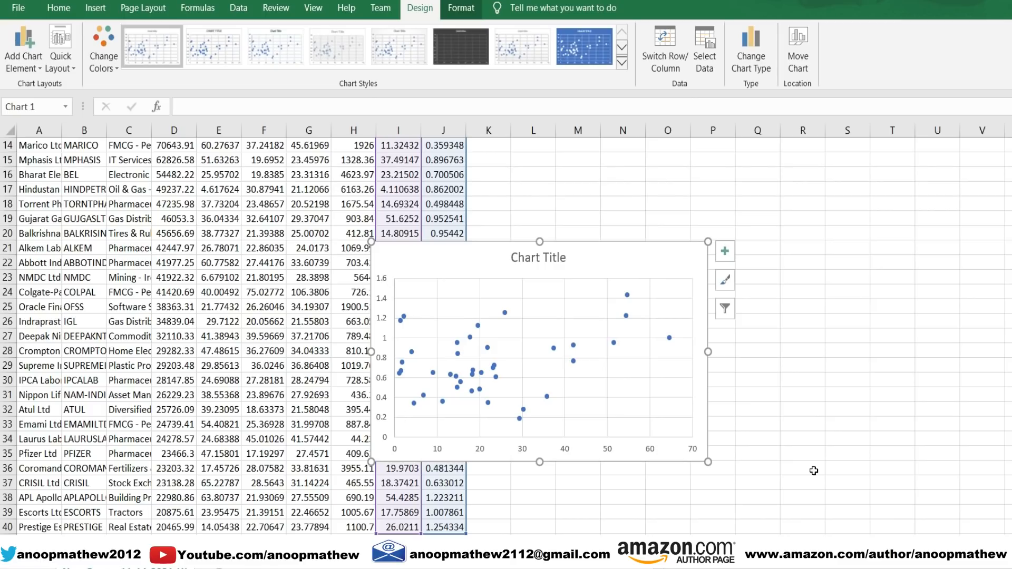
drag(371, 243, 54, 146)
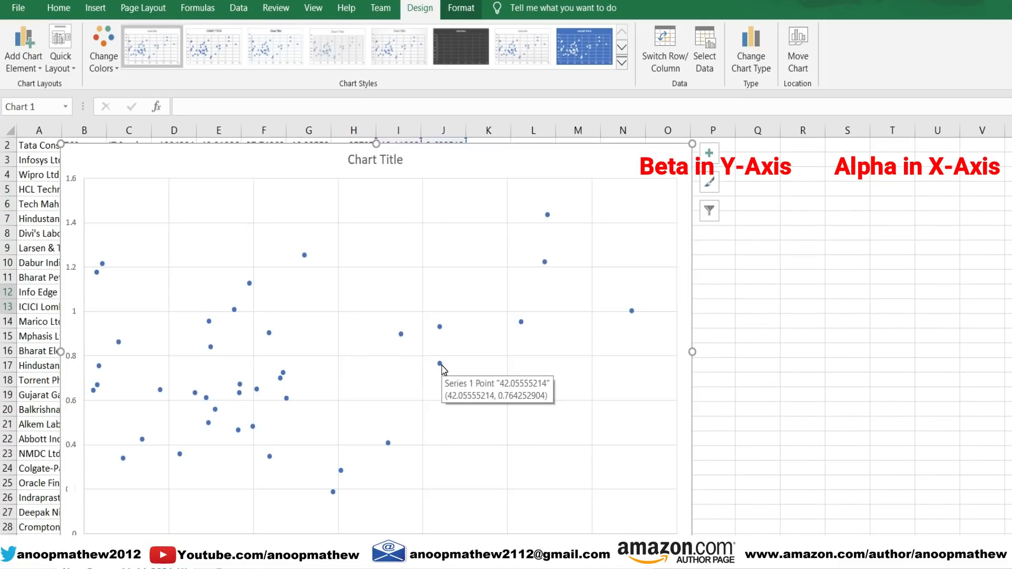
- Add data labels to all points of the scatter chart's Alpha-Beta series
click(441, 365)
right_click(545, 262)
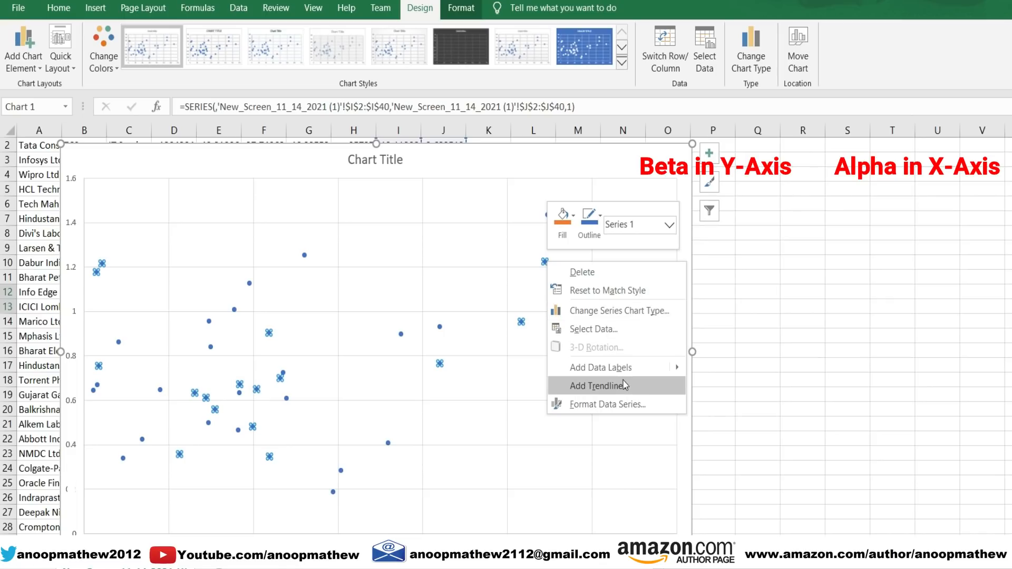
mouse_move(677, 368)
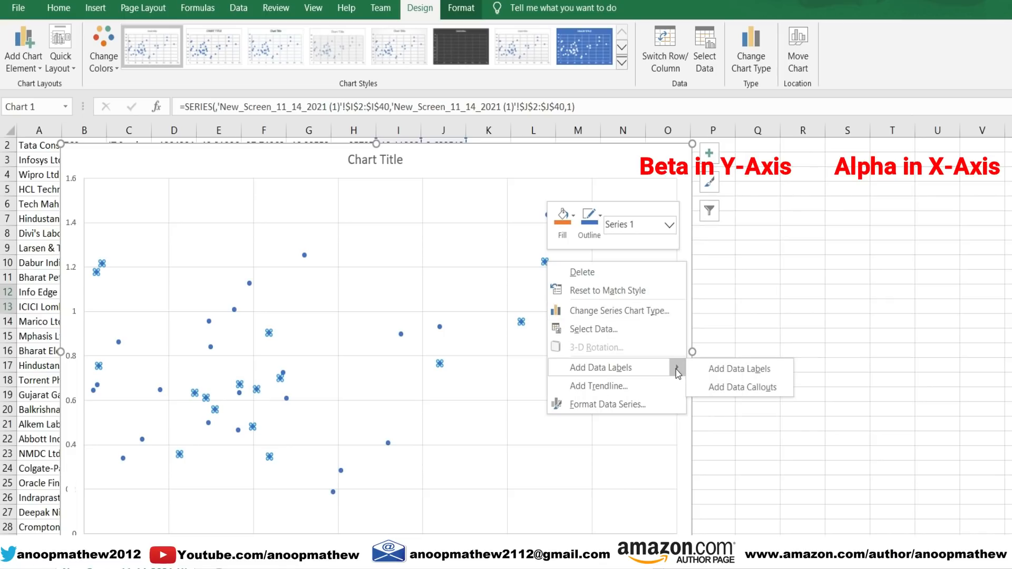
click(732, 369)
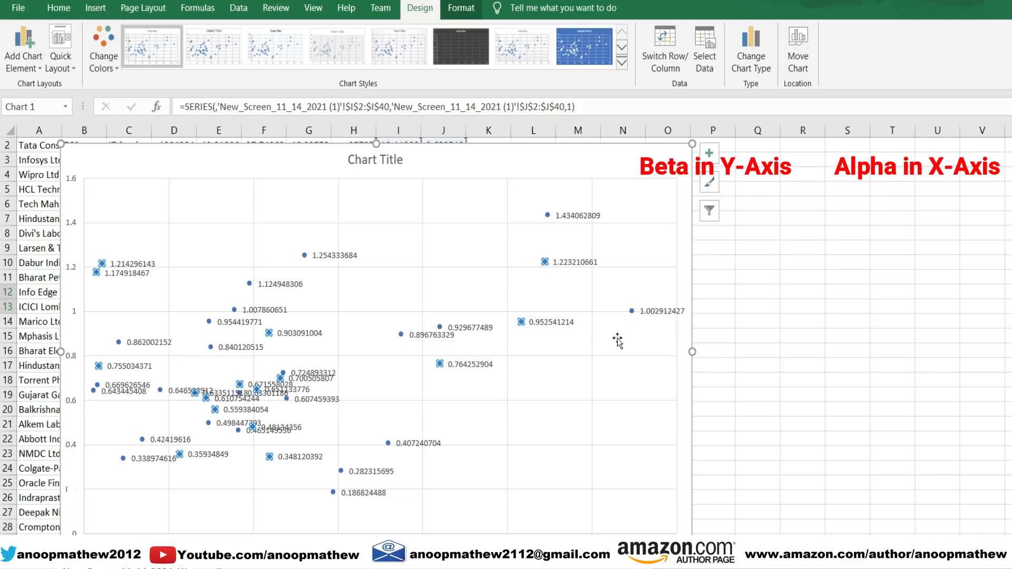
- Add the ticker symbols from cells B2:B40 to the chart's data labels and select the single DEEPAKNTR label
click(658, 311)
right_click(659, 313)
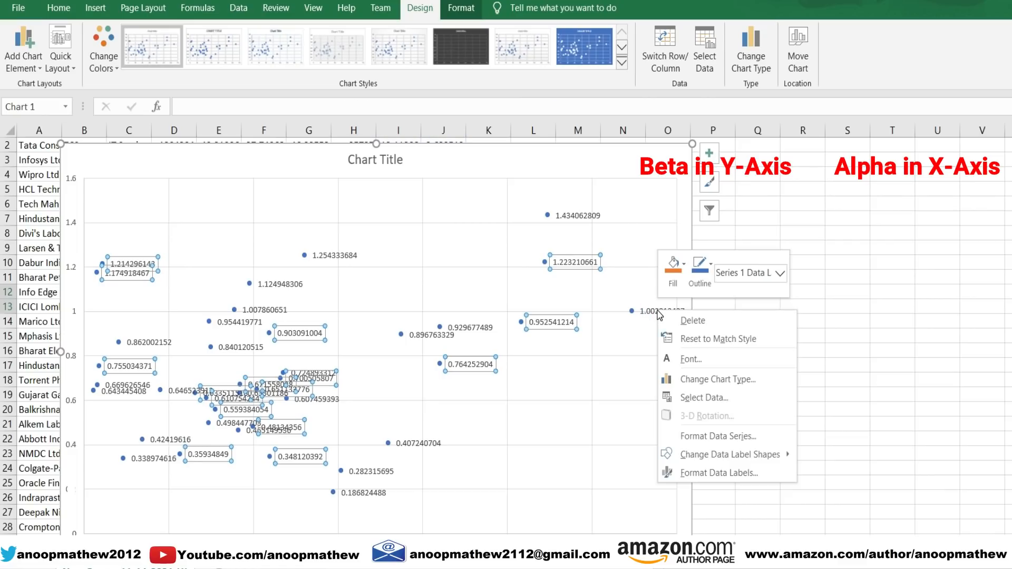
click(720, 473)
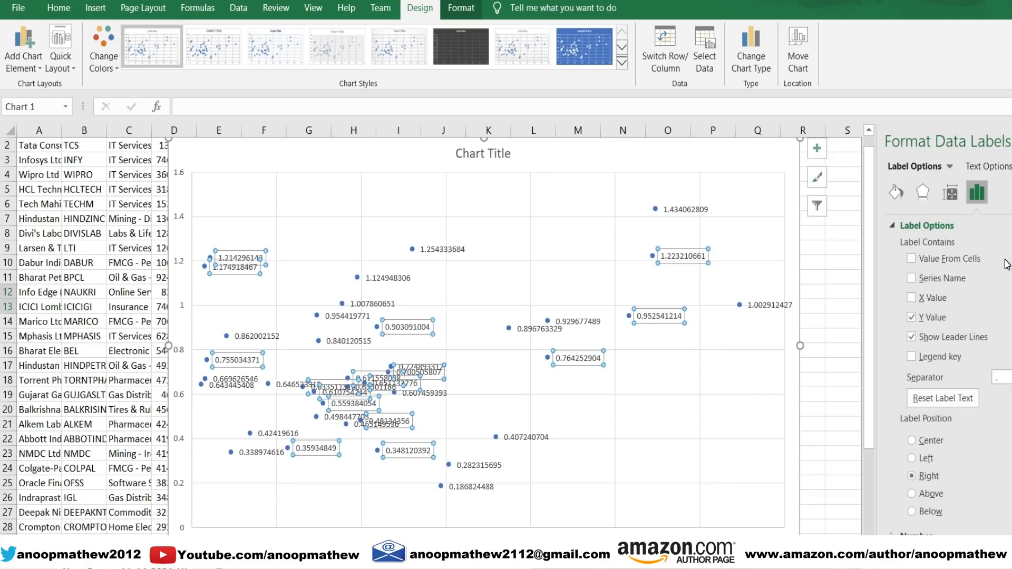
click(956, 260)
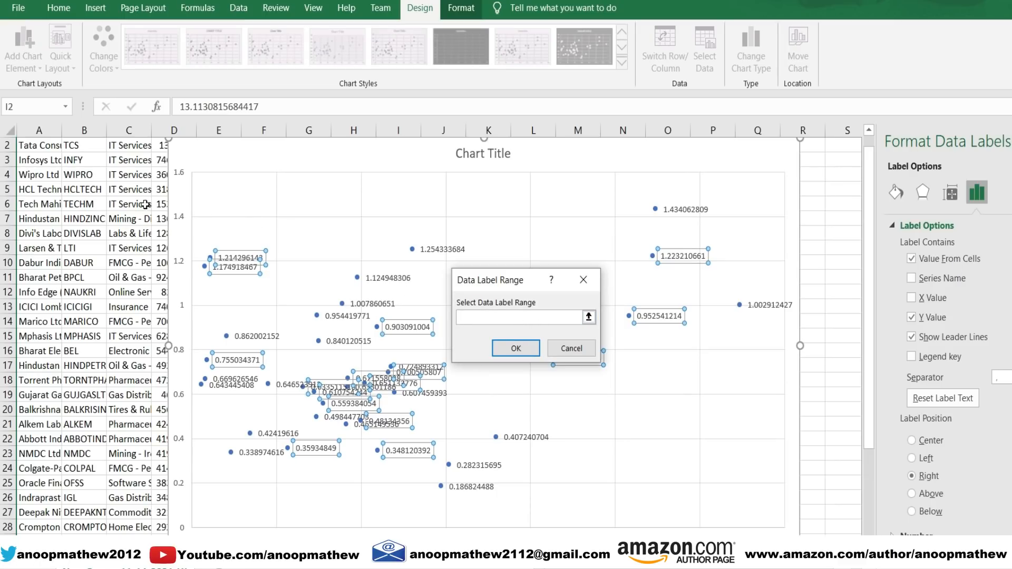
drag(86, 146, 92, 470)
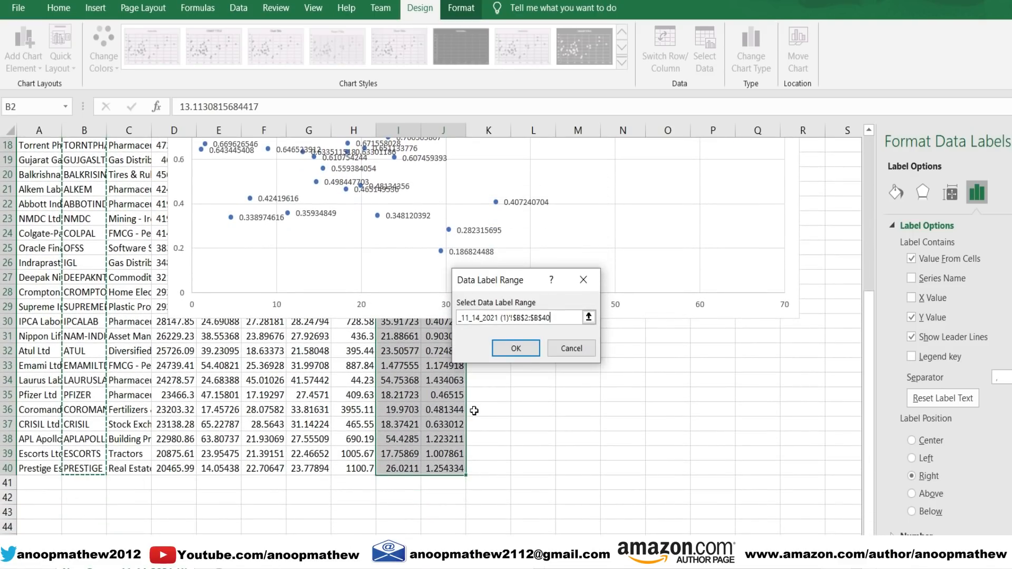
click(516, 349)
drag(872, 400, 853, 246)
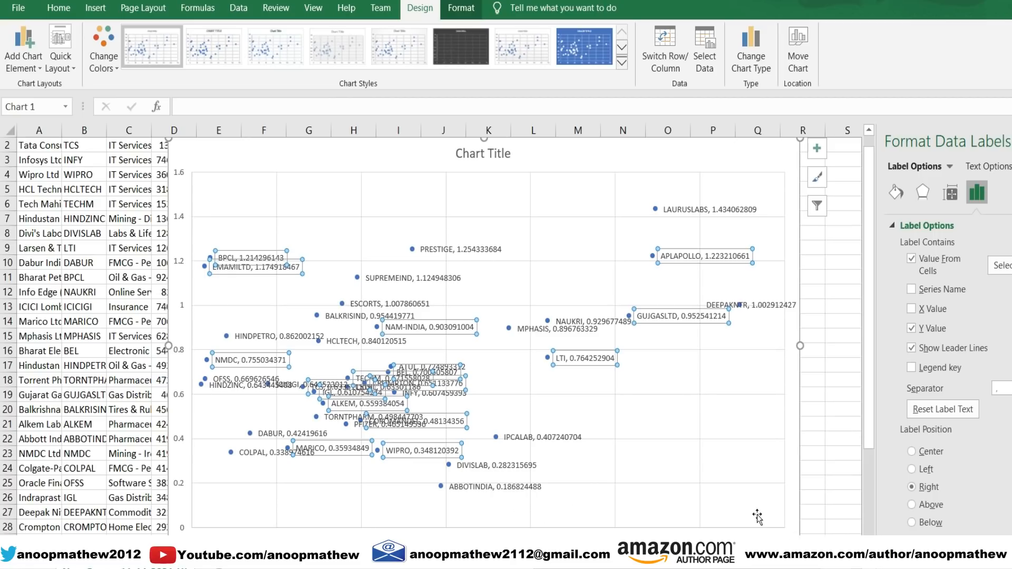
click(749, 306)
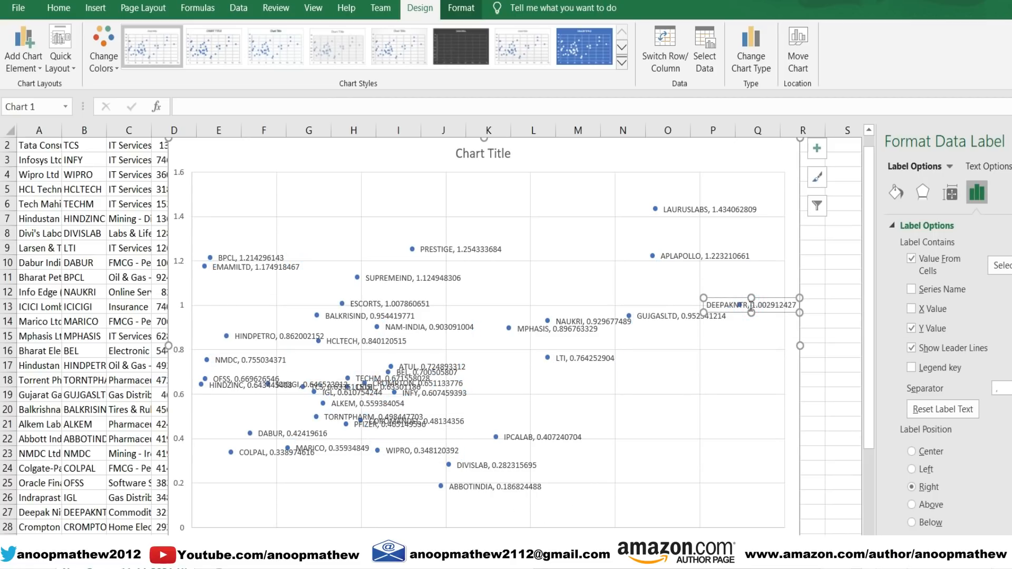